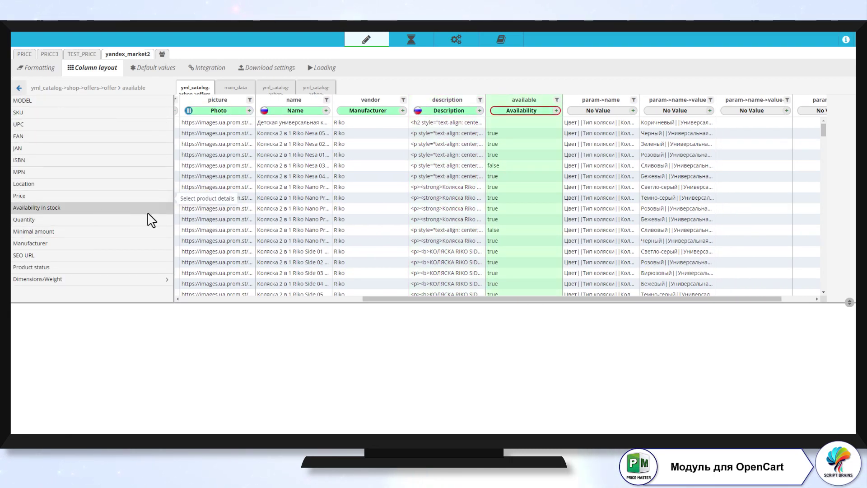
Step: Map the available column to Availability in stock and param->name to Russian attribute names and values in the Characteristics group
{"action": "left_click", "coordinate": [123, 209]}
{"action": "left_click", "coordinate": [83, 112]}
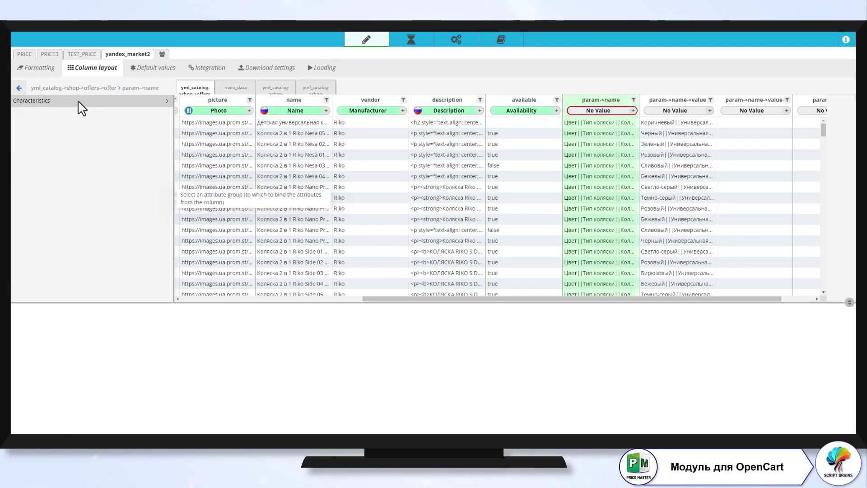
{"action": "left_click", "coordinate": [80, 112]}
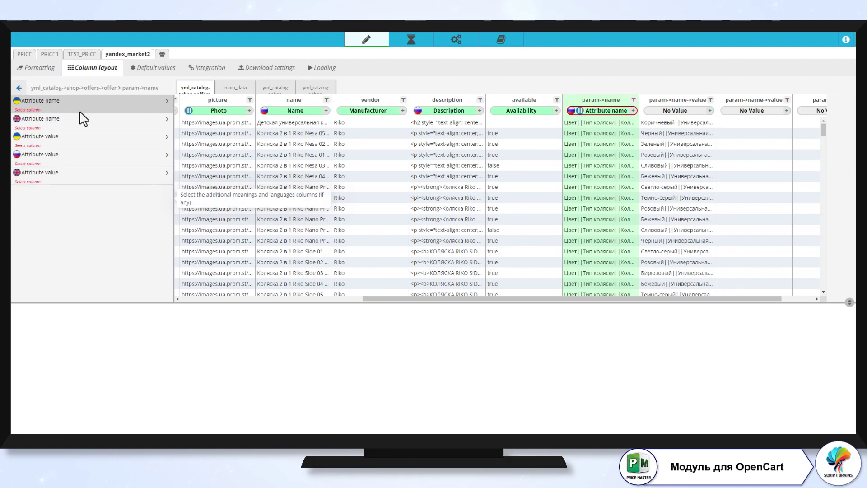
{"action": "left_click", "coordinate": [86, 155]}
{"action": "left_click", "coordinate": [127, 262]}
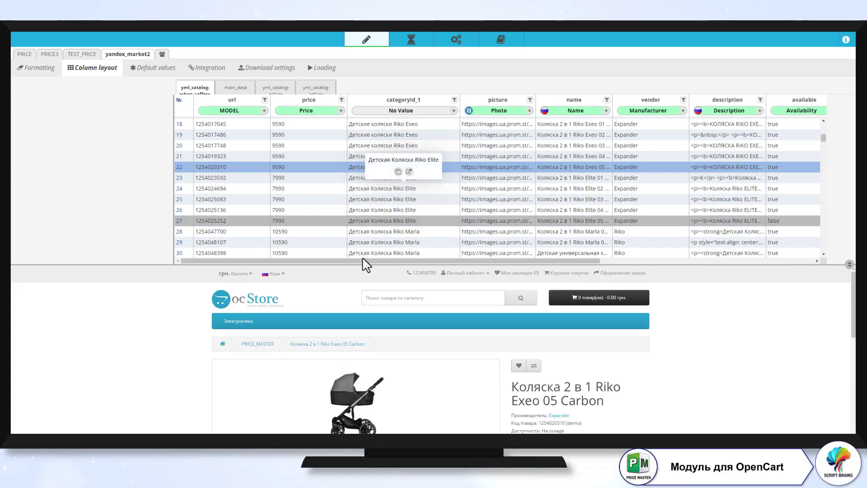
Step: Enlarge the store preview and review the characteristics of the Riko Exeo 05 Carbon stroller
{"action": "left_click_drag", "start_coordinate": [149, 265], "coordinate": [150, 203]}
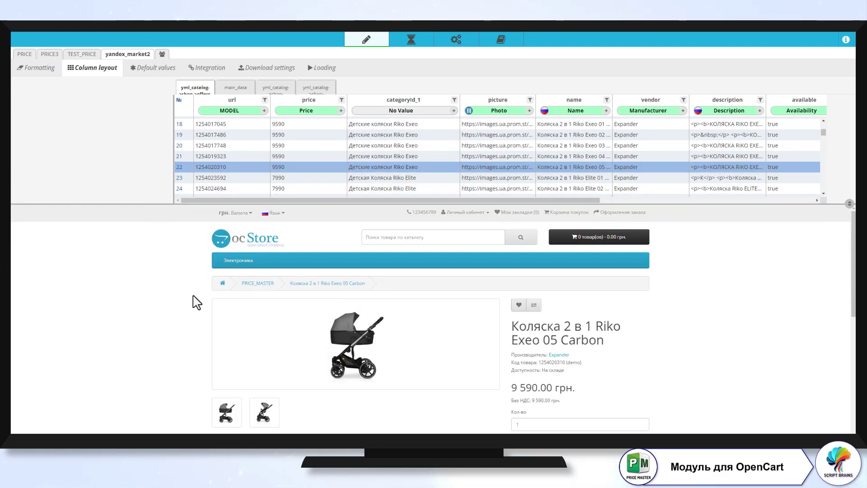
{"action": "scroll", "coordinate": [194, 293], "scroll_direction": "down", "scroll_amount": 5}
{"action": "left_click", "coordinate": [271, 251]}
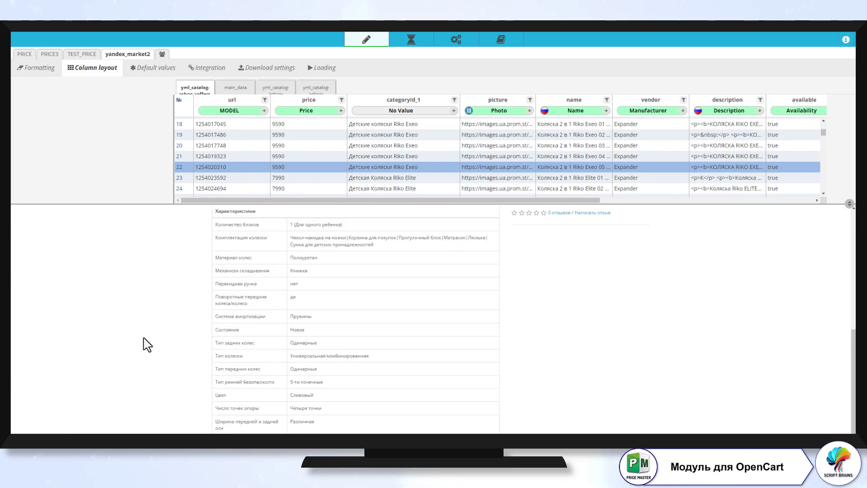
{"action": "scroll", "coordinate": [145, 344], "scroll_direction": "up", "scroll_amount": 4}
{"action": "scroll", "coordinate": [307, 193], "scroll_direction": "down", "scroll_amount": 1}
Step: Preview the product from row 45 and review its description and characteristics on the store page
{"action": "scroll", "coordinate": [307, 180], "scroll_direction": "down", "scroll_amount": 8}
{"action": "left_click", "coordinate": [378, 145]}
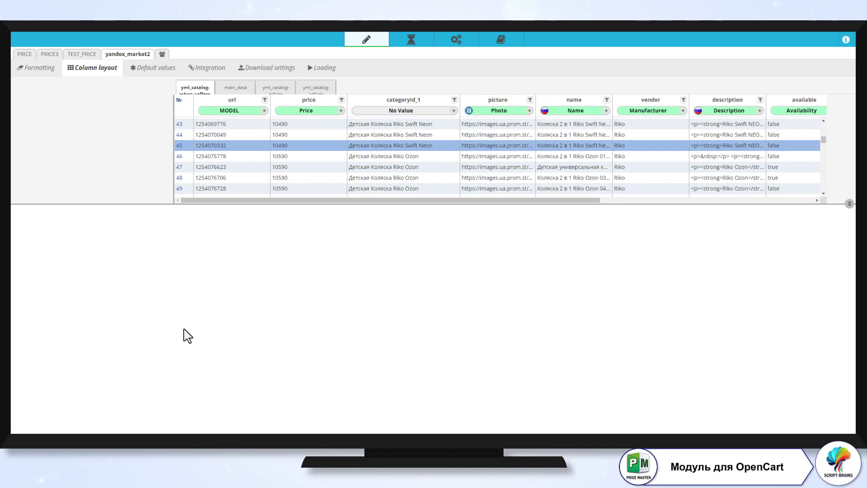
{"action": "scroll", "coordinate": [159, 336], "scroll_direction": "down", "scroll_amount": 10}
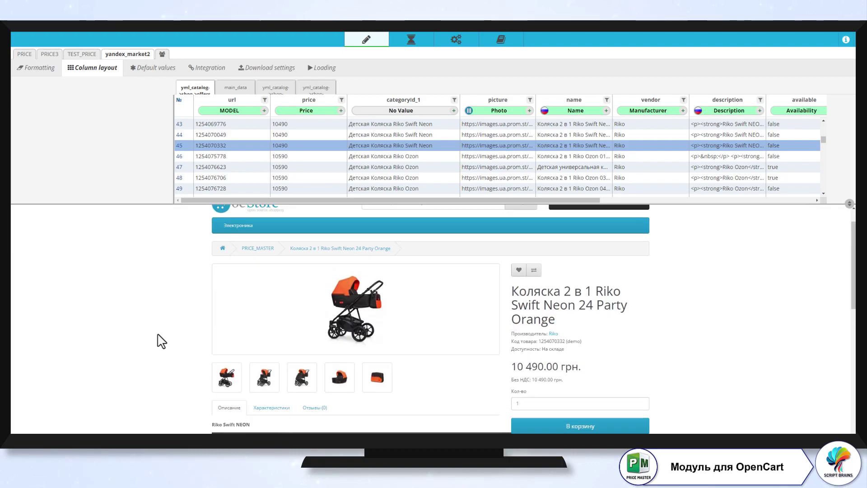
{"action": "scroll", "coordinate": [152, 337], "scroll_direction": "up", "scroll_amount": 10}
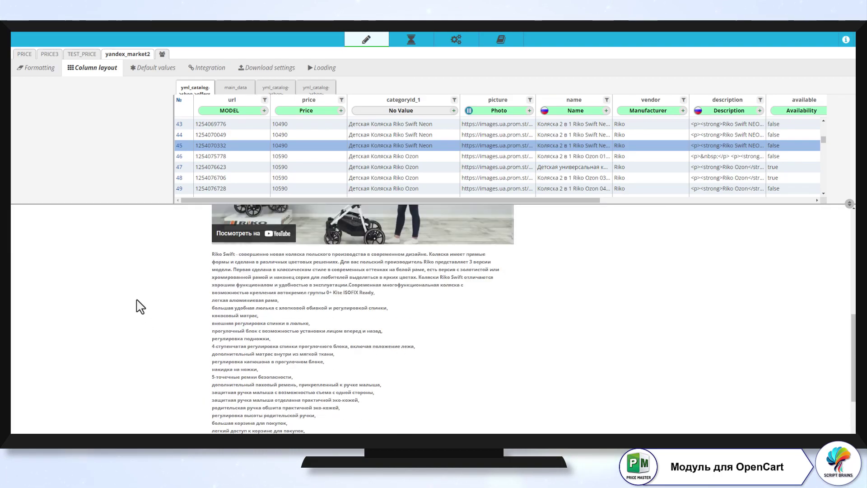
{"action": "left_click", "coordinate": [266, 371]}
{"action": "scroll", "coordinate": [154, 384], "scroll_direction": "down", "scroll_amount": 4}
{"action": "scroll", "coordinate": [158, 375], "scroll_direction": "up", "scroll_amount": 6}
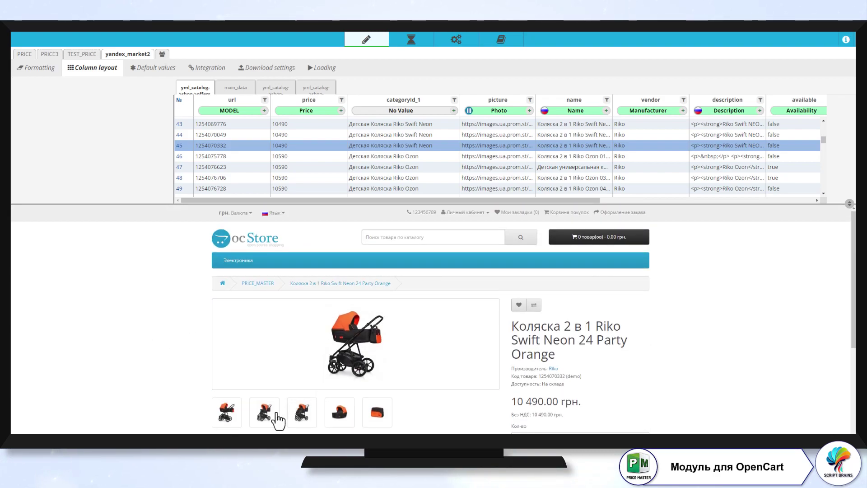
Step: View the second photo of the Riko Swift Neon 24 Party Orange stroller and browse through its gallery
{"action": "left_click", "coordinate": [276, 412]}
{"action": "left_click", "coordinate": [840, 352]}
{"action": "left_click", "coordinate": [838, 351]}
{"action": "left_click", "coordinate": [772, 367]}
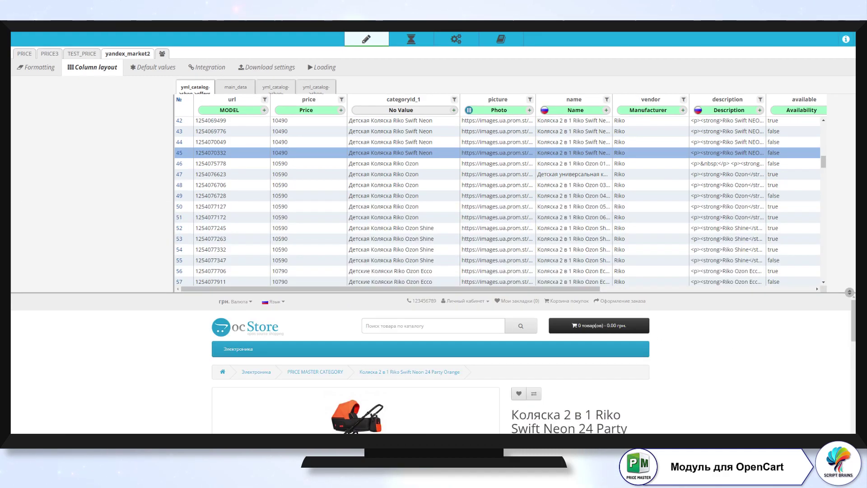
Step: Open the loading stage of the yandex_market2 price list and start loading it into the store
{"action": "left_click", "coordinate": [322, 69]}
{"action": "left_click", "coordinate": [420, 90]}
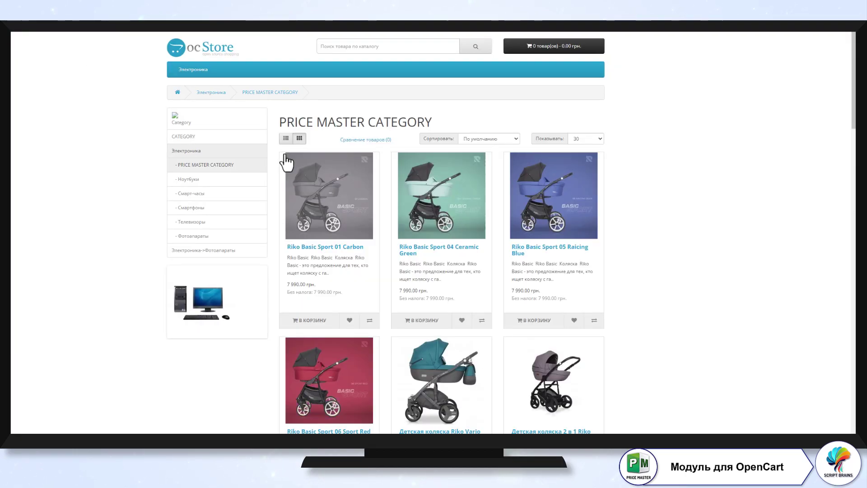
Step: Browse the products in the store's PRICE MASTER CATEGORY across several listing pages
{"action": "scroll", "coordinate": [838, 381], "scroll_direction": "down", "scroll_amount": 15}
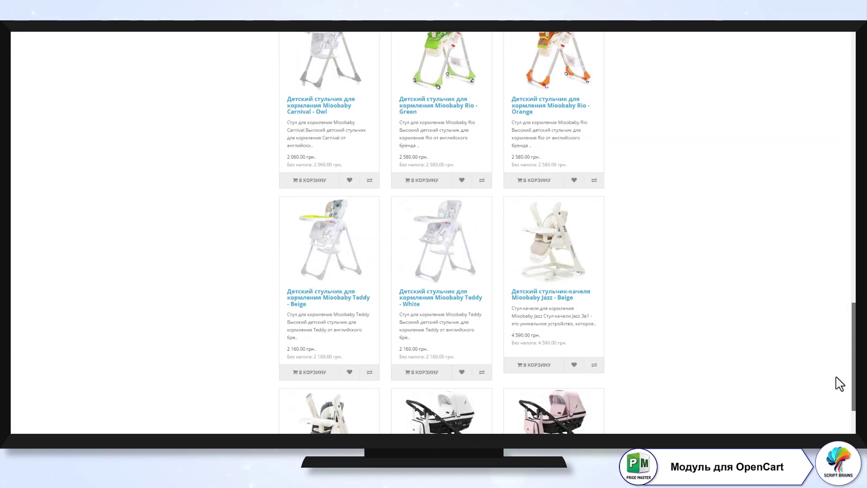
{"action": "left_click", "coordinate": [322, 386]}
{"action": "scroll", "coordinate": [381, 392], "scroll_direction": "down", "scroll_amount": 15}
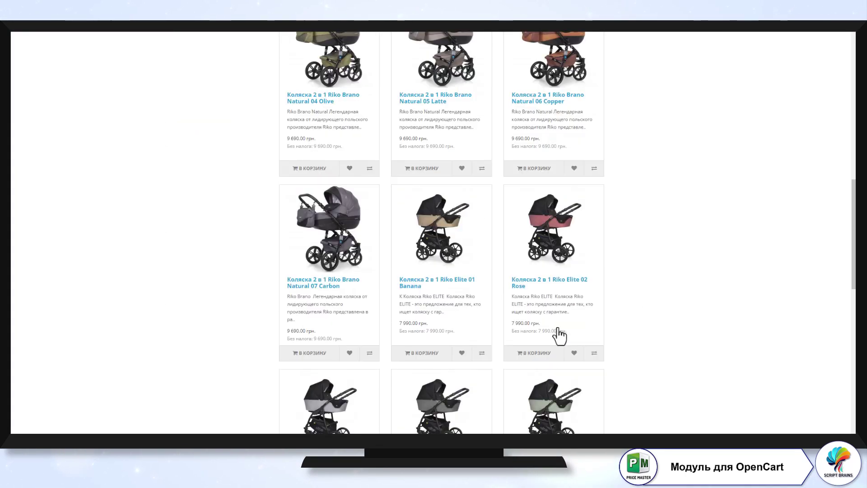
{"action": "scroll", "coordinate": [448, 271], "scroll_direction": "up", "scroll_amount": 15}
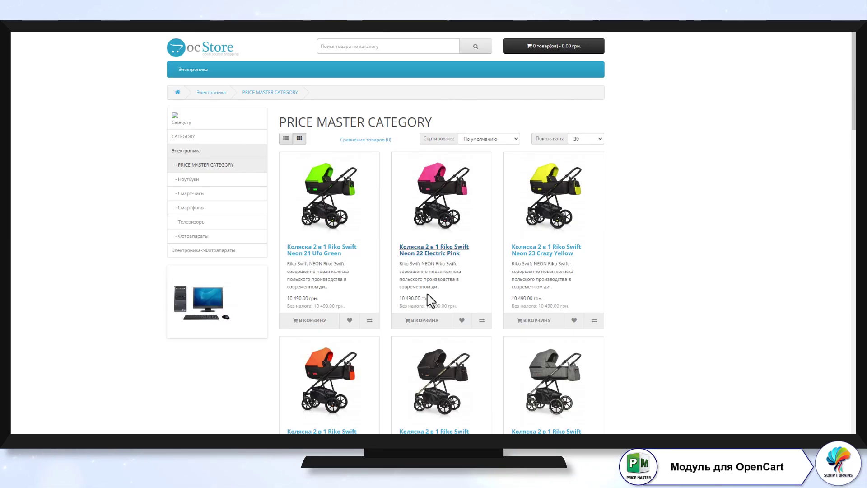
Step: Open the Riko Swift Neon 22 Electric Pink product and check its photos and characteristics
{"action": "left_click", "coordinate": [431, 250]}
{"action": "left_click", "coordinate": [219, 221]}
{"action": "left_click", "coordinate": [719, 300]}
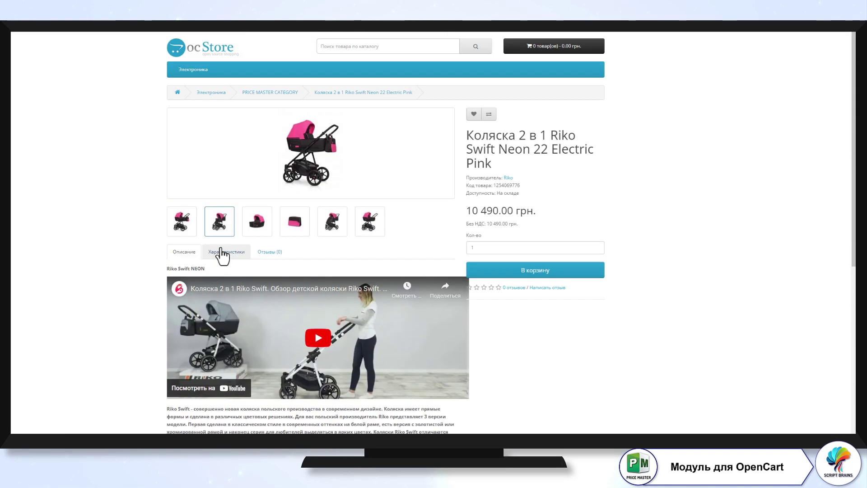
{"action": "left_click", "coordinate": [213, 256]}
{"action": "scroll", "coordinate": [323, 319], "scroll_direction": "down", "scroll_amount": 2}
{"action": "scroll", "coordinate": [293, 207], "scroll_direction": "up", "scroll_amount": 2}
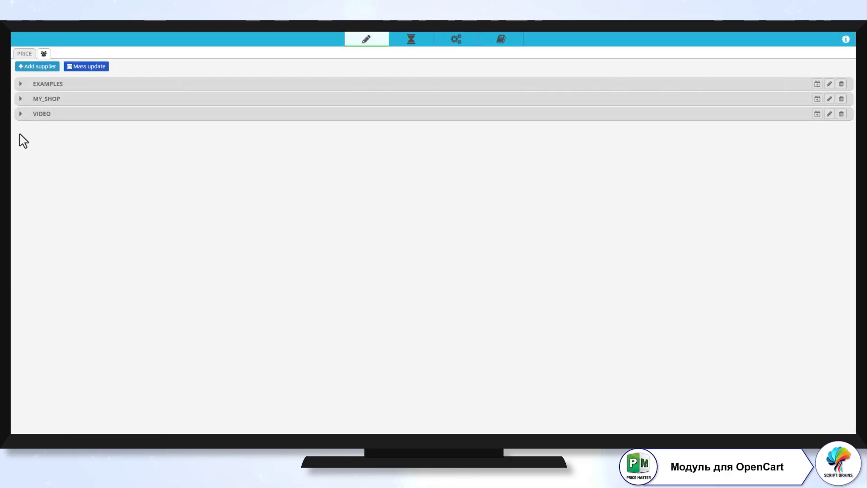
Step: Expand the VIDEO supplier in Price Master and open the PRICE3 price list's table
{"action": "left_click", "coordinate": [22, 114]}
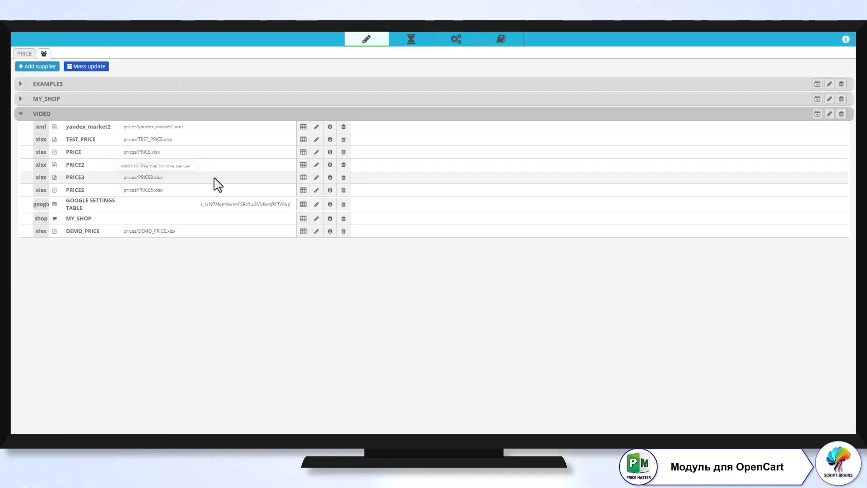
{"action": "left_click", "coordinate": [304, 177]}
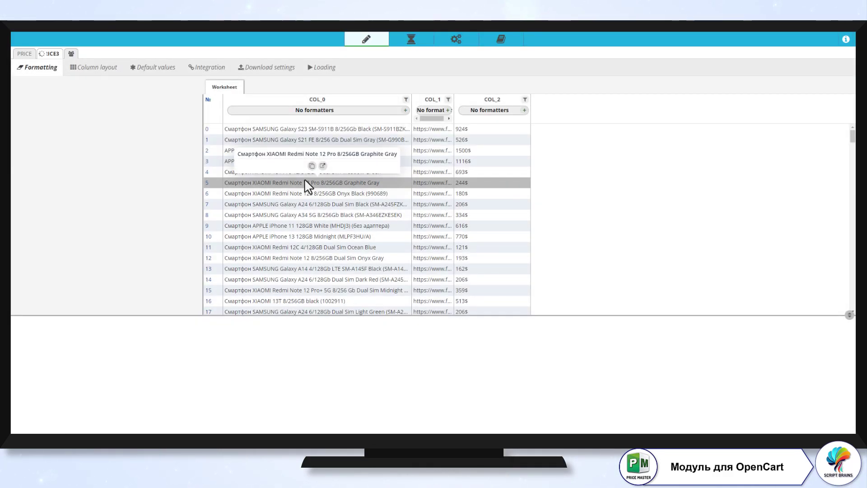
{"action": "mouse_move", "coordinate": [853, 144]}
{"action": "left_mouse_down"}
{"action": "mouse_move", "coordinate": [853, 325]}
{"action": "mouse_move", "coordinate": [852, 136]}
{"action": "left_mouse_up"}
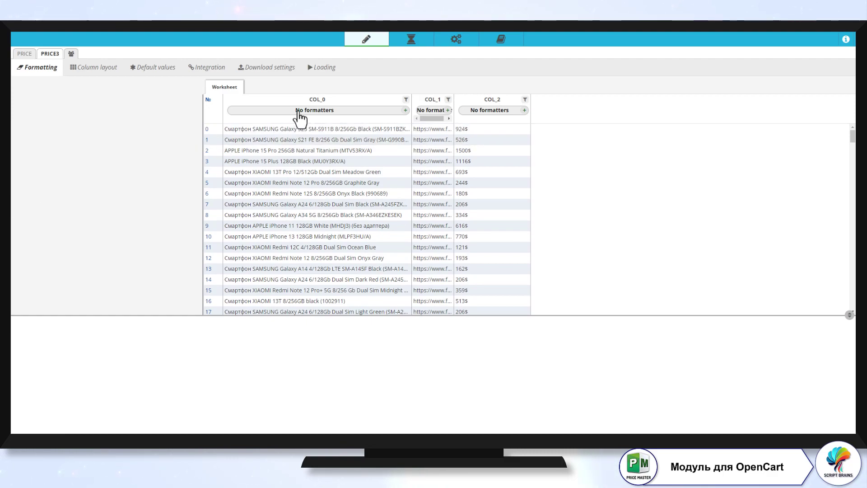
Step: Examine the formatter categories offered for COL_0, from Text, Numbers, HTML and Generation through to Parsing and Backlight
{"action": "left_click", "coordinate": [298, 111]}
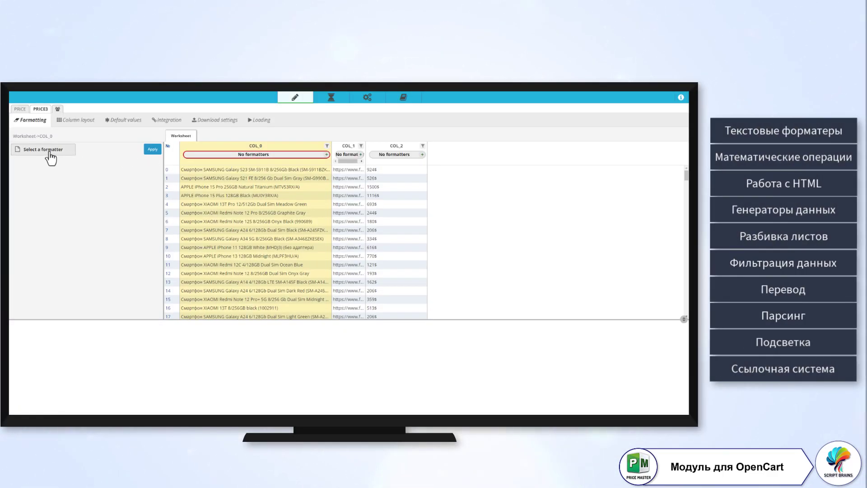
{"action": "left_click", "coordinate": [49, 151]}
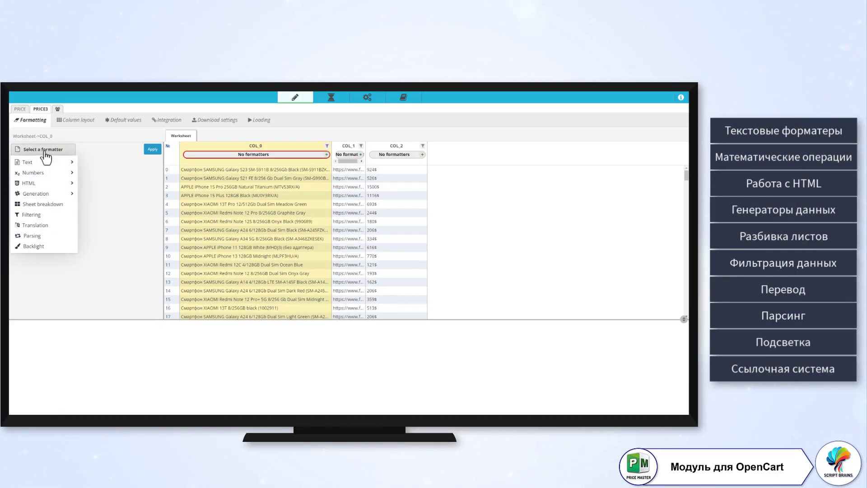
{"action": "left_click", "coordinate": [43, 162]}
{"action": "left_click", "coordinate": [43, 175]}
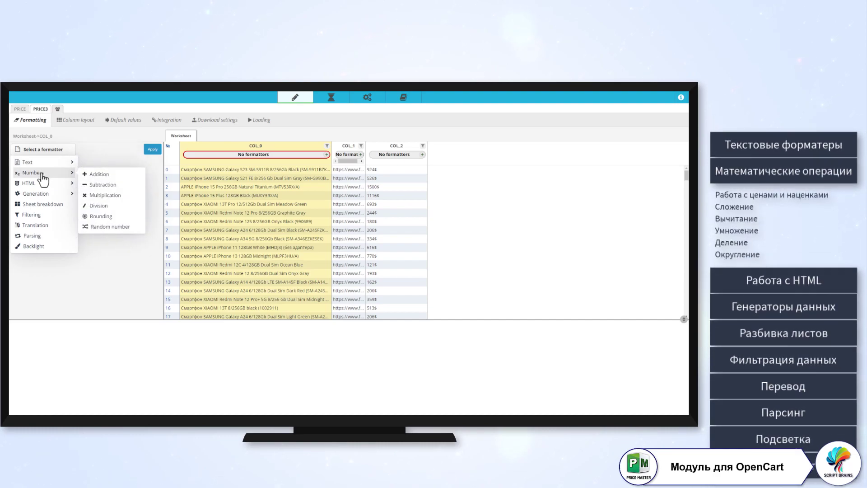
{"action": "left_click", "coordinate": [40, 184]}
{"action": "left_click", "coordinate": [39, 194]}
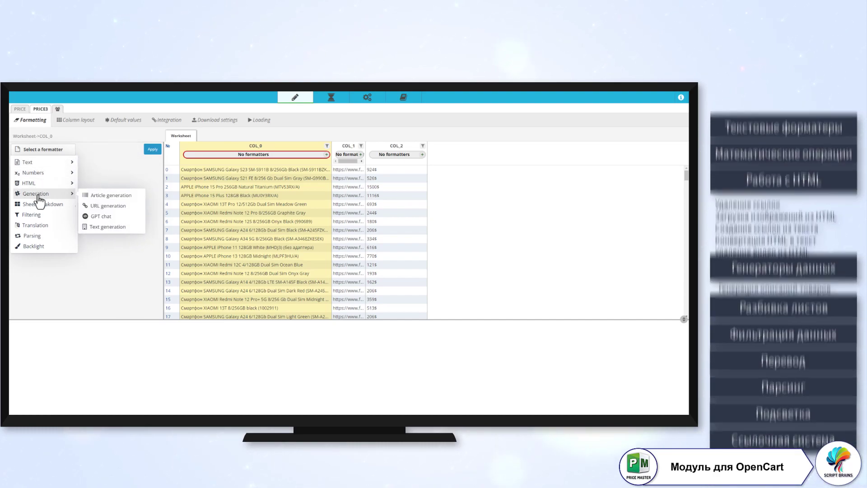
{"action": "left_click", "coordinate": [39, 205]}
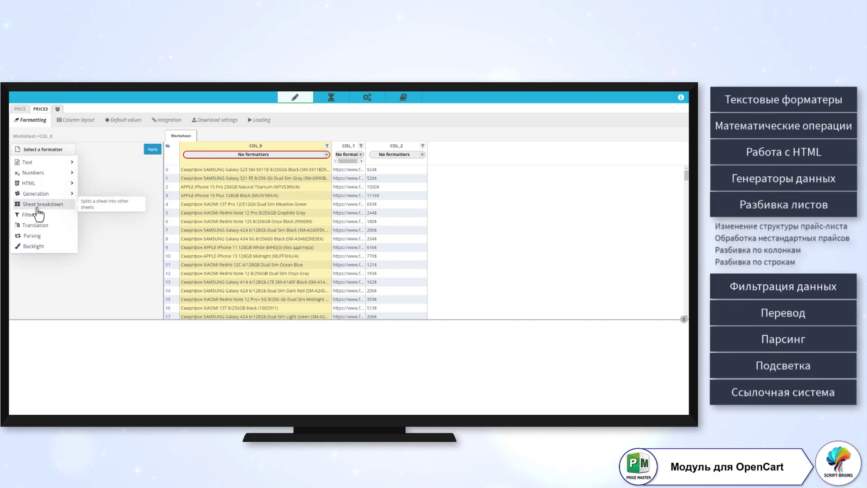
{"action": "left_click", "coordinate": [38, 215]}
{"action": "left_click", "coordinate": [39, 226]}
{"action": "left_click", "coordinate": [40, 239]}
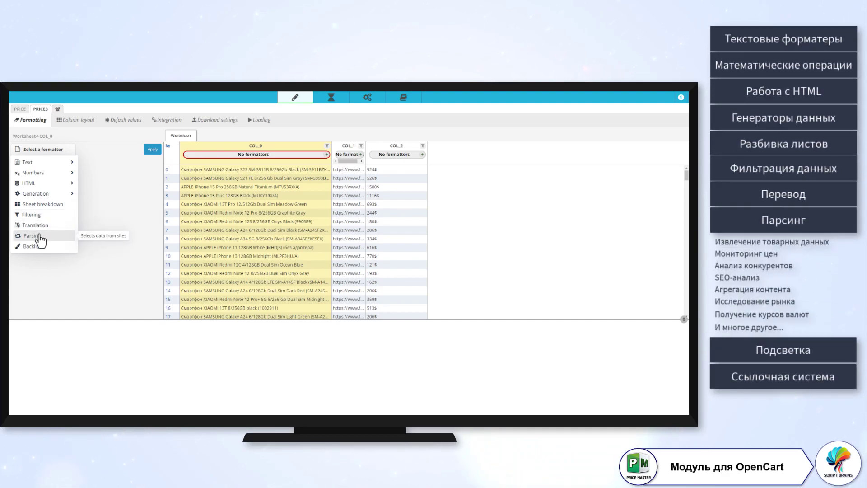
{"action": "left_click", "coordinate": [40, 248]}
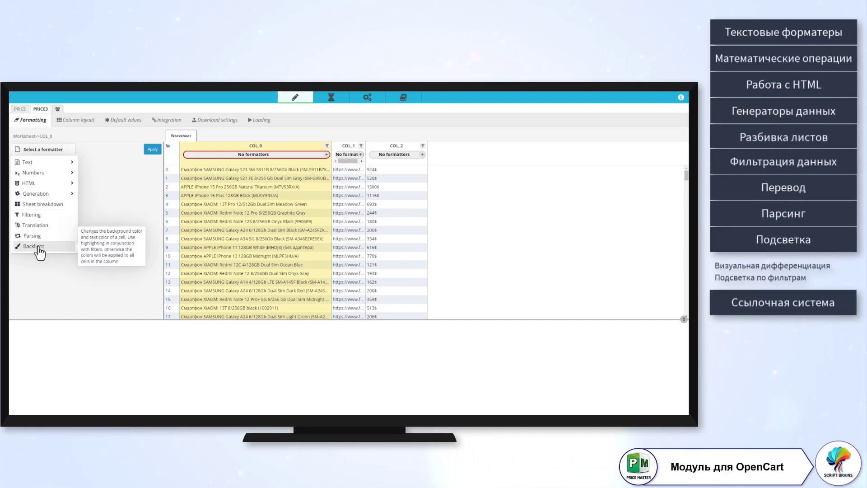
{"action": "left_click", "coordinate": [42, 268]}
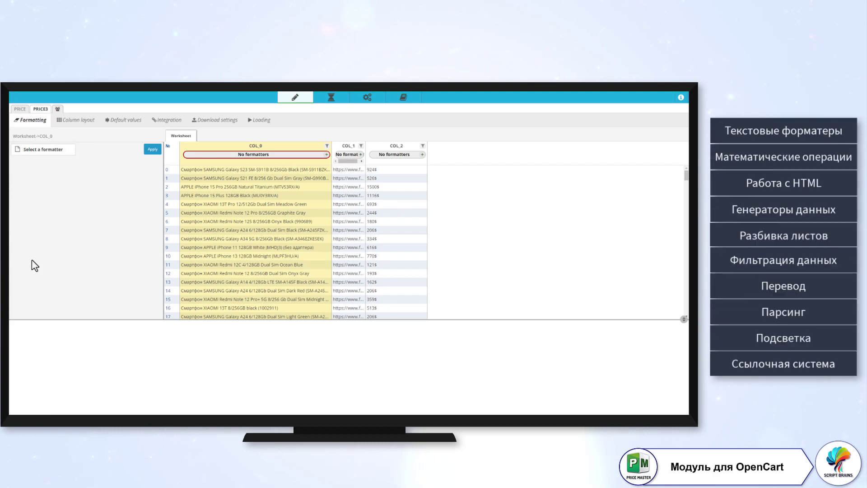
{"action": "left_click", "coordinate": [292, 223]}
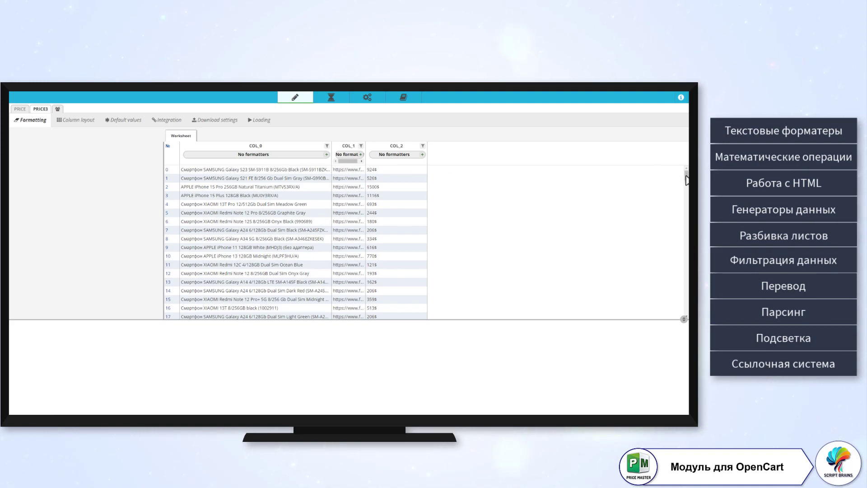
{"action": "mouse_move", "coordinate": [686, 176]}
{"action": "left_mouse_down"}
{"action": "mouse_move", "coordinate": [685, 202]}
{"action": "mouse_move", "coordinate": [686, 175]}
{"action": "left_mouse_up"}
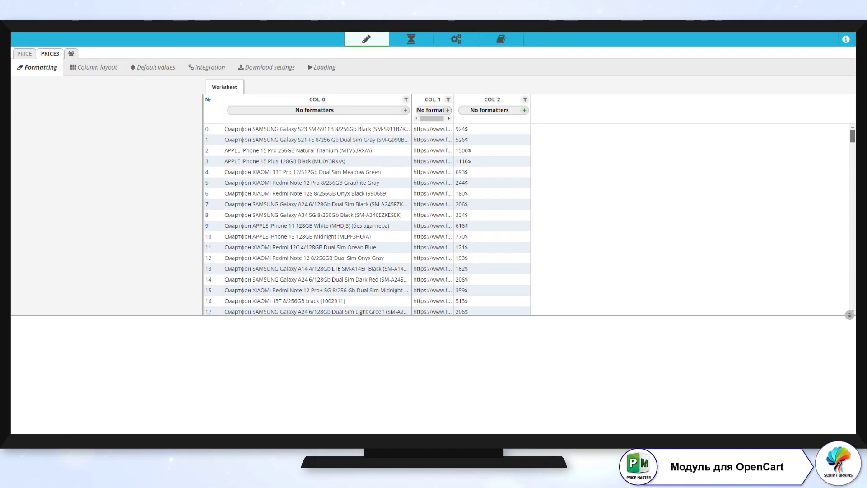
{"action": "left_click", "coordinate": [336, 112]}
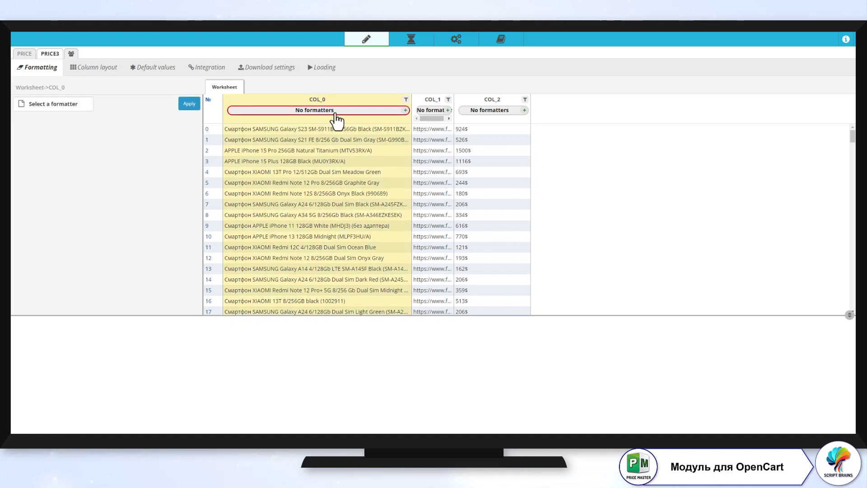
{"action": "left_click", "coordinate": [495, 113]}
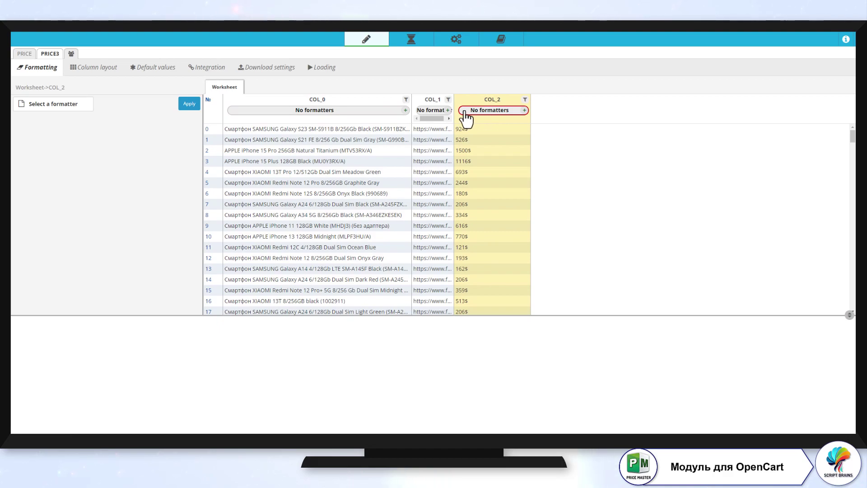
{"action": "left_click", "coordinate": [431, 113]}
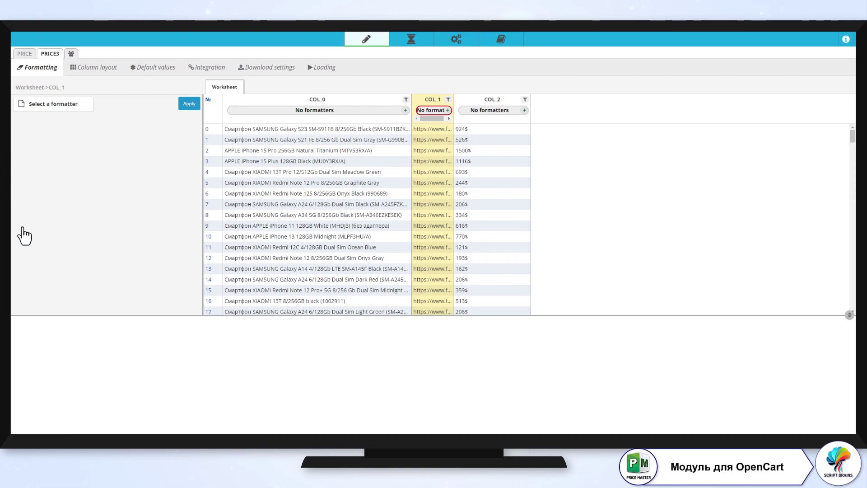
Step: Apply the Article generation formatter to COL_0 to produce an article number for every product
{"action": "left_click", "coordinate": [305, 114]}
{"action": "left_click", "coordinate": [63, 109]}
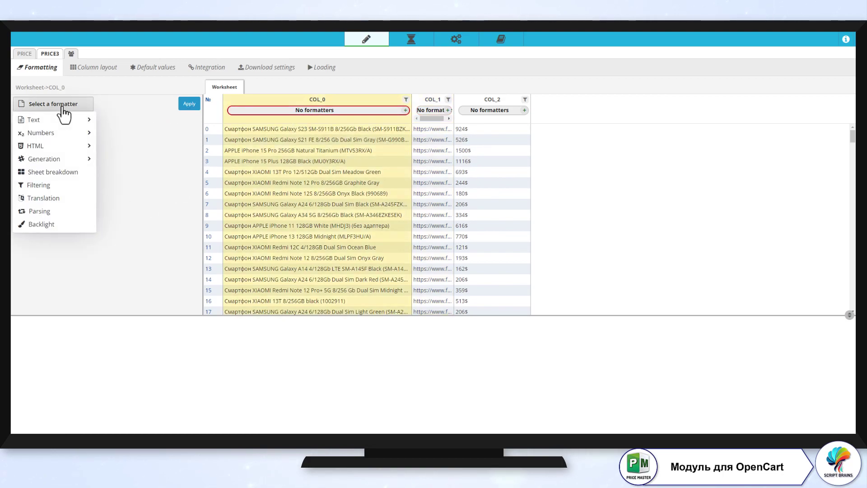
{"action": "mouse_move", "coordinate": [63, 163]}
{"action": "left_click", "coordinate": [132, 162]}
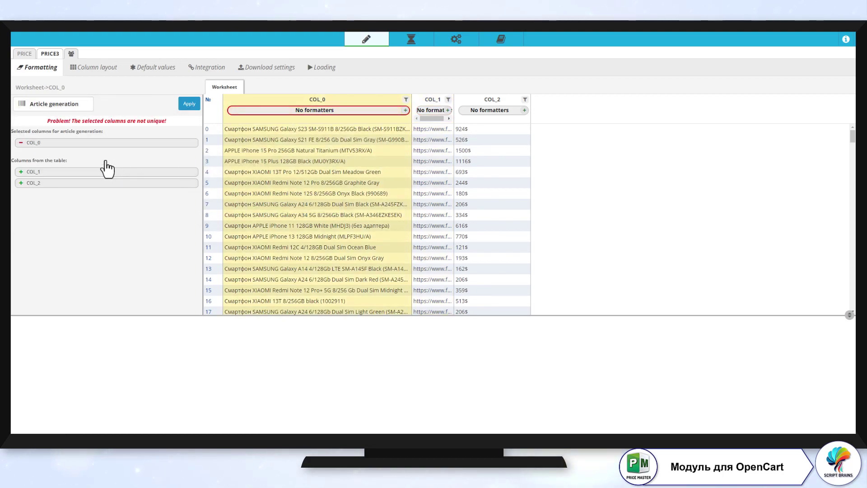
{"action": "left_click", "coordinate": [189, 104]}
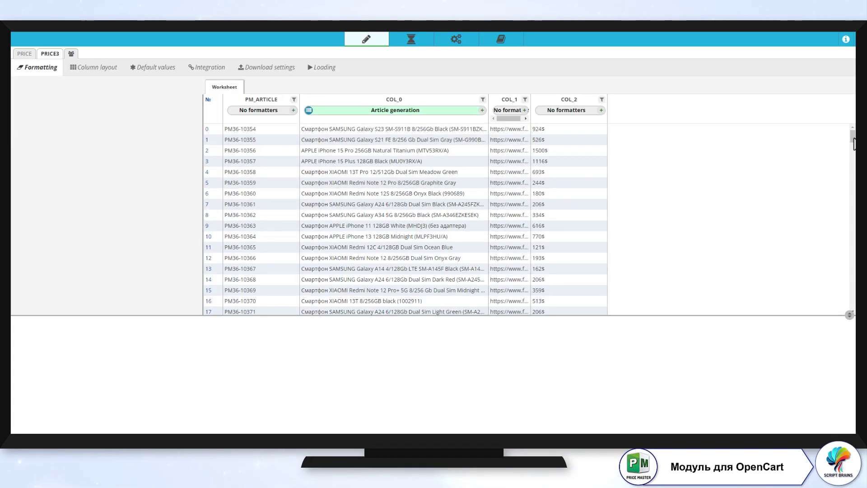
Step: Apply a GPT chat formatter to COL_0 with the request "Сгенерируй мета TITLE для товара интернет магазина: {~91||Worksheet||COL_0~}", outputting to a TITLE_RU column
{"action": "left_click_drag", "start_coordinate": [853, 138], "coordinate": [852, 117]}
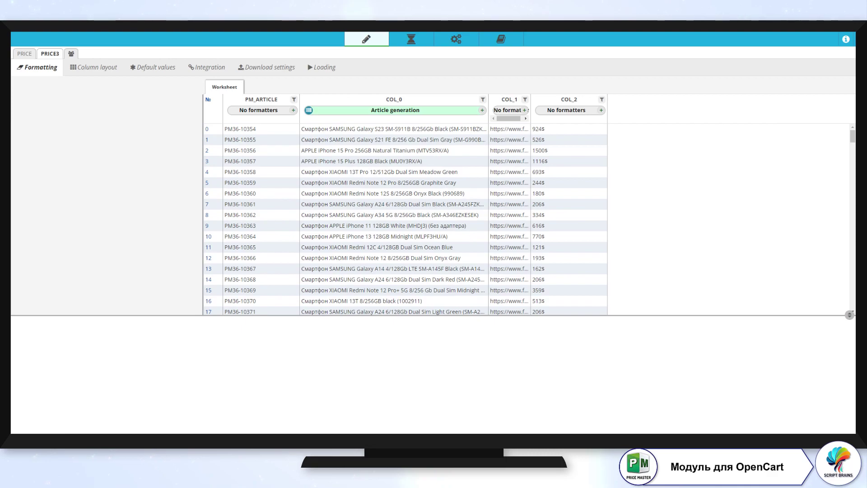
{"action": "left_click", "coordinate": [483, 110]}
{"action": "left_click", "coordinate": [387, 121]}
{"action": "left_click", "coordinate": [59, 104]}
{"action": "mouse_move", "coordinate": [54, 159]}
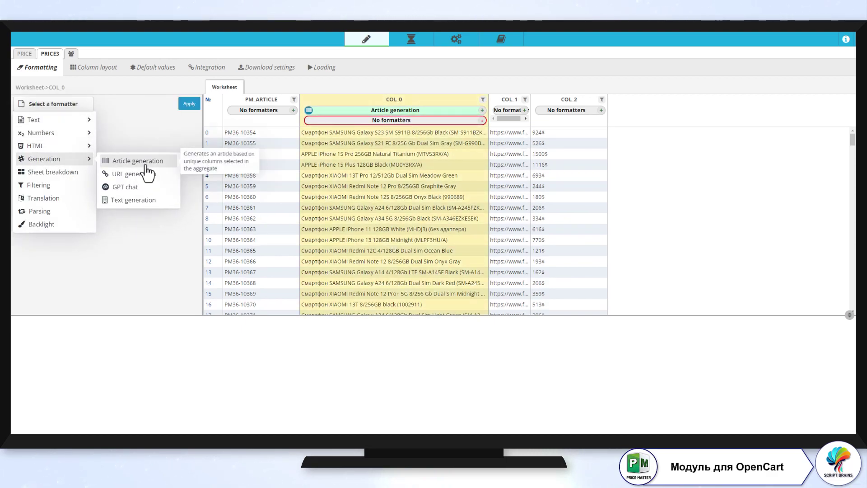
{"action": "left_click", "coordinate": [126, 187]}
{"action": "left_click", "coordinate": [134, 160]}
{"action": "type", "text": "Сгенерируй мета TITLE для товара интернет магазина: {~91||Worksheet||COL_0~}"}
{"action": "left_click", "coordinate": [67, 119]}
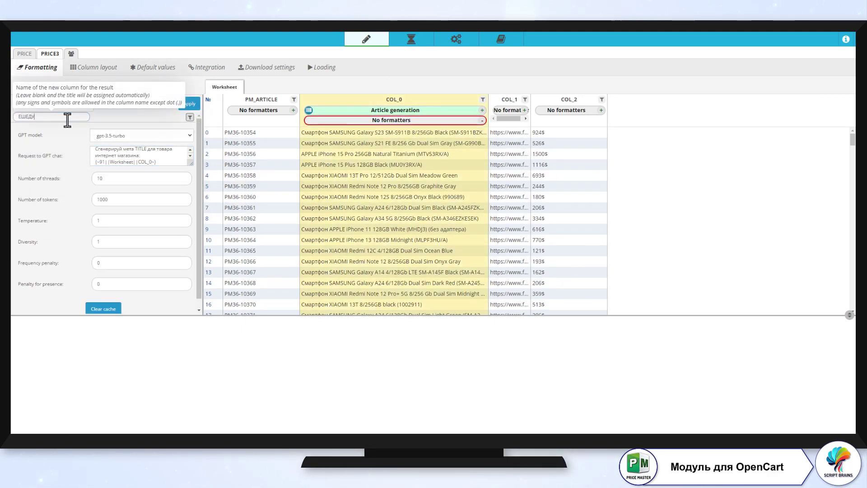
{"action": "left_click", "coordinate": [186, 104]}
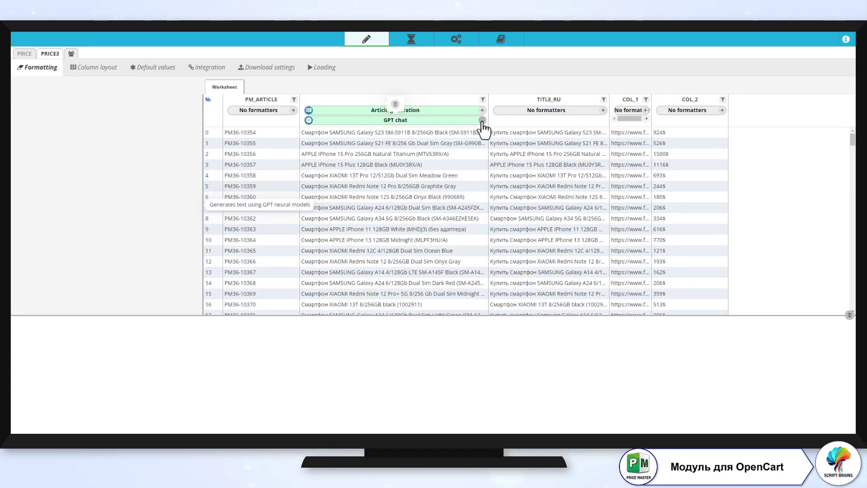
Step: Add a second GPT chat formatter to COL_0 requesting "Напиши HTML описание для товара: {~91||Worksheet||COL_0~}" into a DESCRIPTION_RU column and check the generated descriptions
{"action": "left_click", "coordinate": [482, 110]}
{"action": "left_click", "coordinate": [388, 130]}
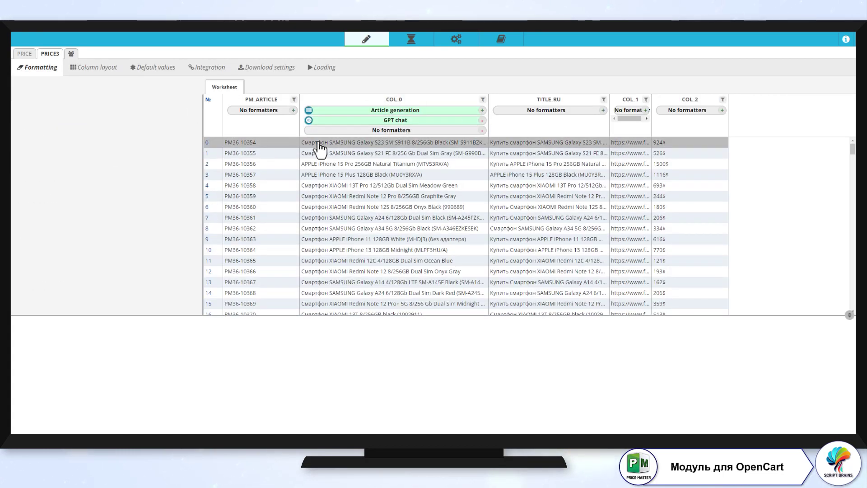
{"action": "left_click", "coordinate": [59, 104]}
{"action": "mouse_move", "coordinate": [40, 160]}
{"action": "left_click", "coordinate": [125, 186]}
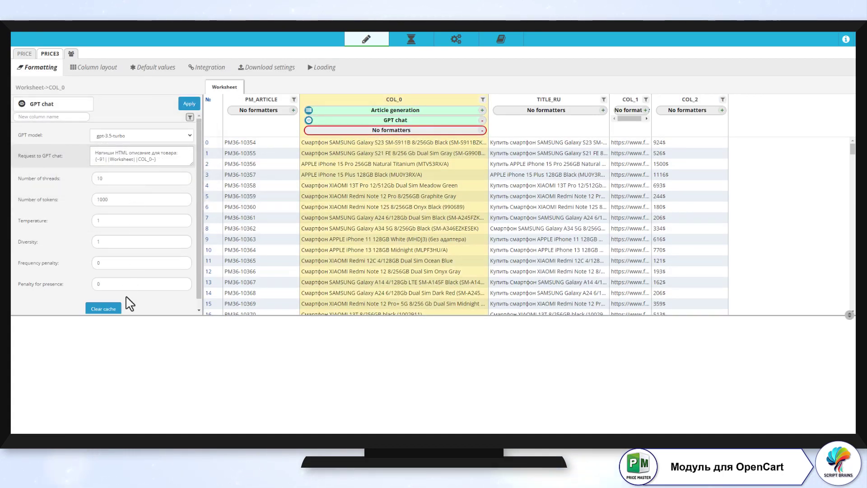
{"action": "left_click", "coordinate": [186, 104]}
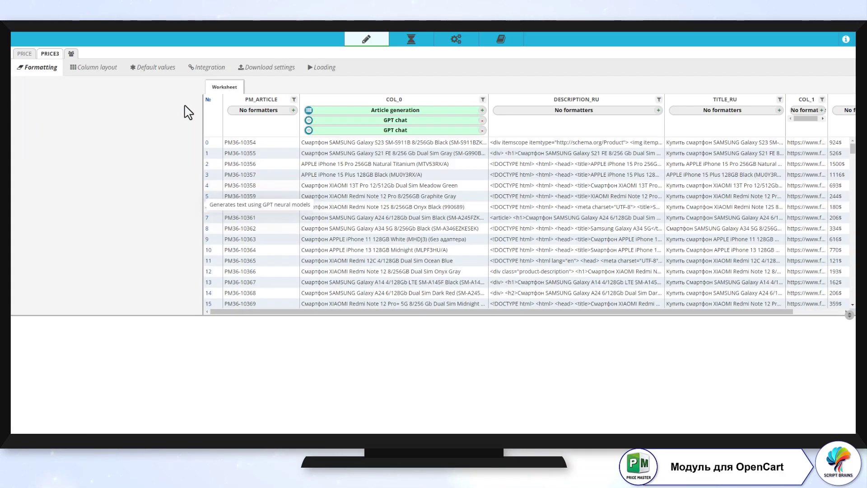
{"action": "scroll", "coordinate": [567, 242], "scroll_direction": "down", "scroll_amount": 3}
{"action": "left_click", "coordinate": [564, 235]}
{"action": "scroll", "coordinate": [564, 242], "scroll_direction": "up", "scroll_amount": 3}
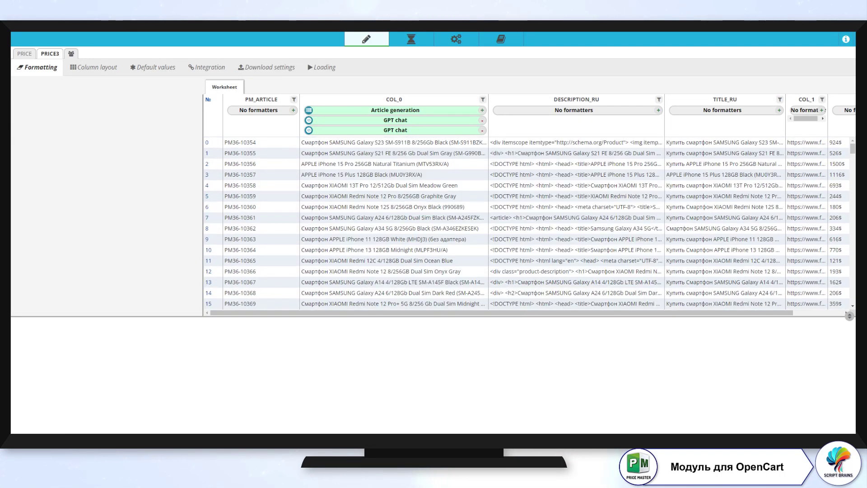
Step: Apply the Parsing formatter to the COL_1 links and load the ZTE BLADE V40 Vita product page for data selection
{"action": "left_click_drag", "start_coordinate": [596, 312], "coordinate": [650, 312]}
{"action": "left_click", "coordinate": [748, 111]}
{"action": "left_click", "coordinate": [54, 104]}
{"action": "mouse_move", "coordinate": [52, 133]}
{"action": "left_click", "coordinate": [40, 211]}
{"action": "left_click", "coordinate": [189, 103]}
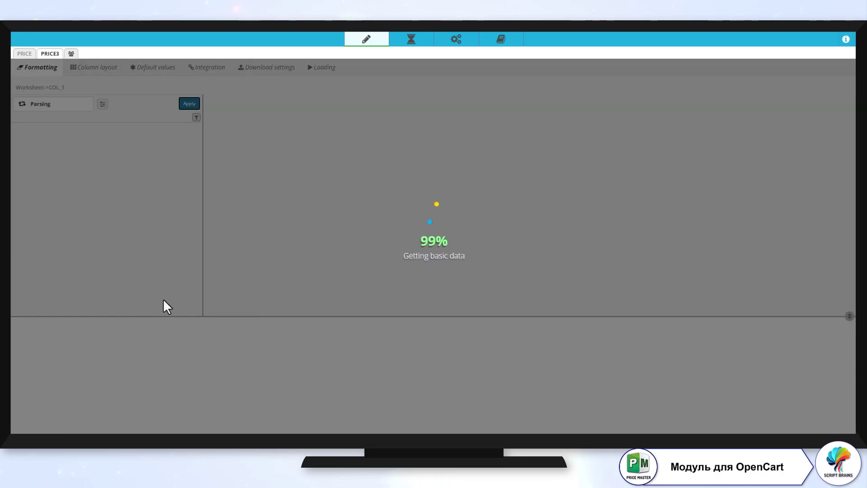
{"action": "scroll", "coordinate": [766, 194], "scroll_direction": "down", "scroll_amount": 3}
{"action": "left_click", "coordinate": [753, 170]}
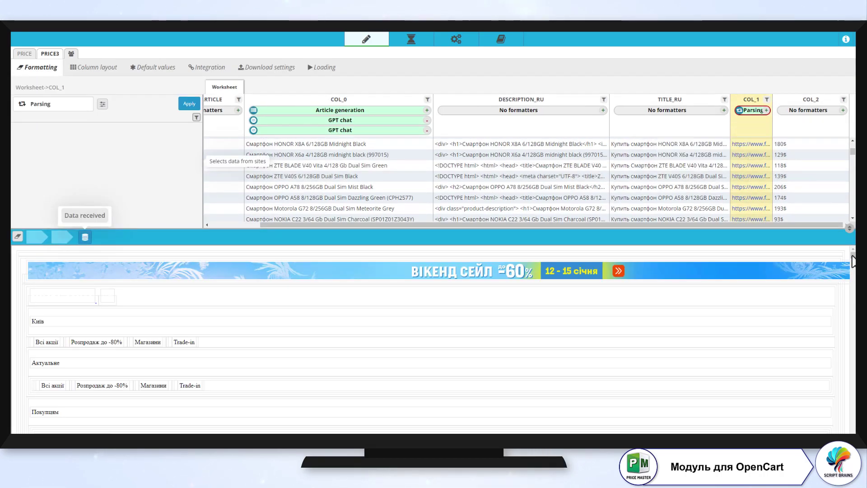
Step: Add an IMAGES parsing column that takes the src of every picture in the product photo carousel, collected in one cell
{"action": "left_click_drag", "start_coordinate": [852, 257], "coordinate": [852, 311]}
{"action": "scroll", "coordinate": [69, 371], "scroll_direction": "down", "scroll_amount": 1}
{"action": "left_click", "coordinate": [69, 372]}
{"action": "left_click", "coordinate": [221, 238]}
{"action": "left_click", "coordinate": [299, 169]}
{"action": "type", "text": "IMAGES"}
{"action": "left_click", "coordinate": [180, 133]}
Step: Add an ATTR_NAME_UA parsing column with the innerText of all characteristic names in the Характеристики section, joined in one cell
{"action": "mouse_move", "coordinate": [852, 312]}
{"action": "left_mouse_down"}
{"action": "mouse_move", "coordinate": [852, 373]}
{"action": "mouse_move", "coordinate": [852, 358]}
{"action": "left_mouse_up"}
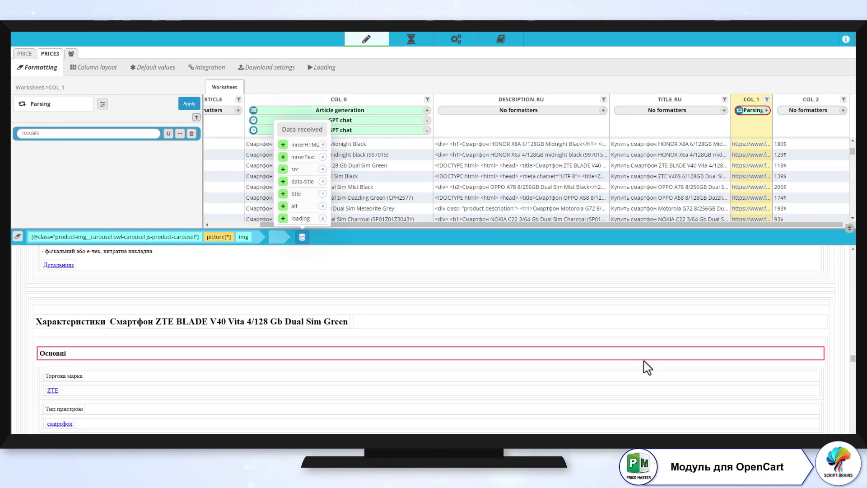
{"action": "left_click", "coordinate": [40, 394]}
{"action": "left_click", "coordinate": [93, 362]}
{"action": "left_click", "coordinate": [134, 237]}
{"action": "left_click", "coordinate": [113, 237]}
{"action": "scroll", "coordinate": [167, 422], "scroll_direction": "down", "scroll_amount": 6}
{"action": "scroll", "coordinate": [167, 422], "scroll_direction": "up", "scroll_amount": 5}
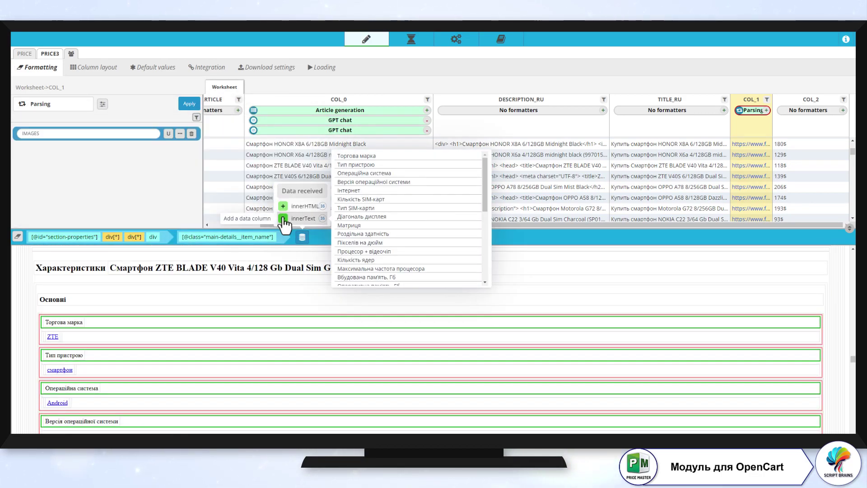
{"action": "left_click", "coordinate": [283, 219]}
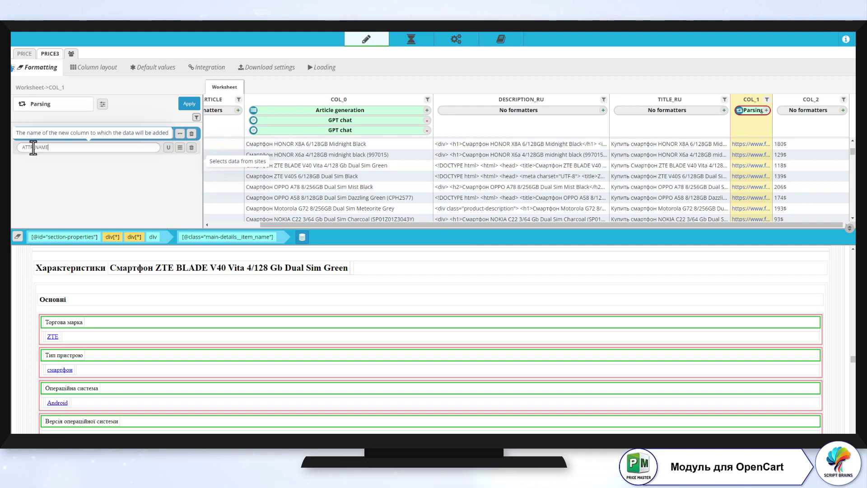
{"action": "left_click", "coordinate": [180, 148]}
Step: Add an ATTR_VAL_UA parsing column with the innerText of all characteristic values and apply the parsing to the whole price list
{"action": "left_click", "coordinate": [69, 378]}
{"action": "mouse_move", "coordinate": [295, 218]}
{"action": "scroll", "coordinate": [439, 229], "scroll_direction": "down", "scroll_amount": 3}
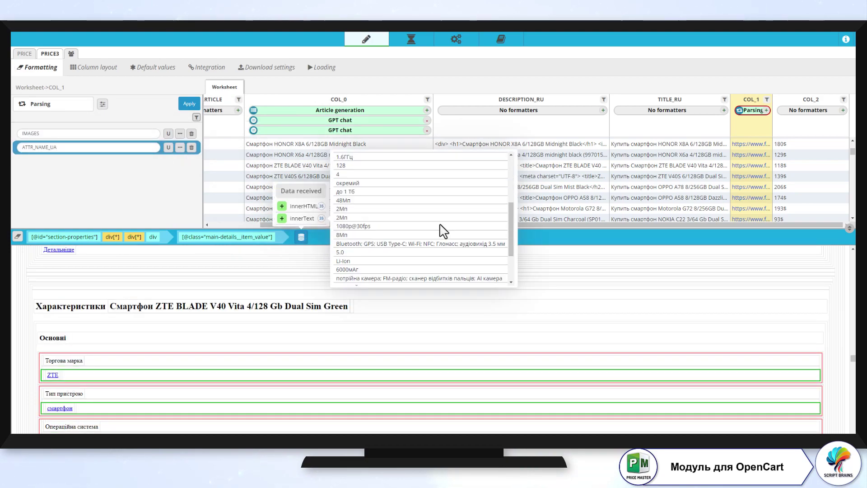
{"action": "left_click", "coordinate": [282, 218]}
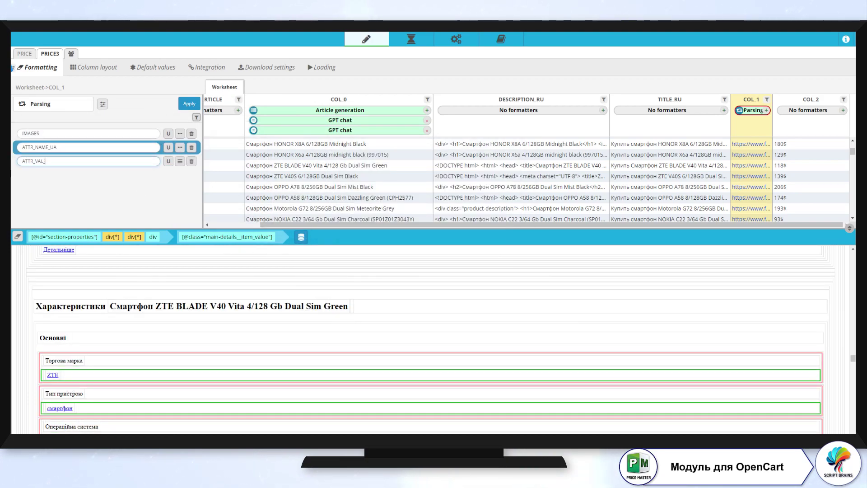
{"action": "left_click", "coordinate": [189, 105]}
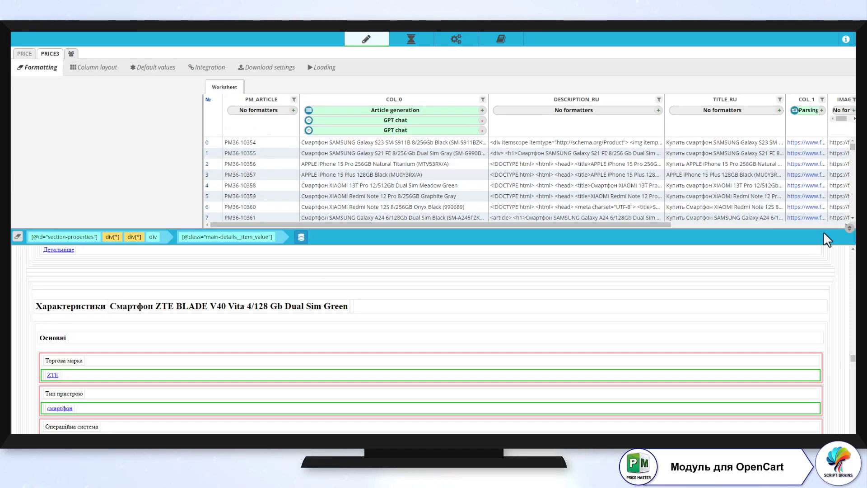
{"action": "left_click_drag", "start_coordinate": [646, 399], "coordinate": [818, 398]}
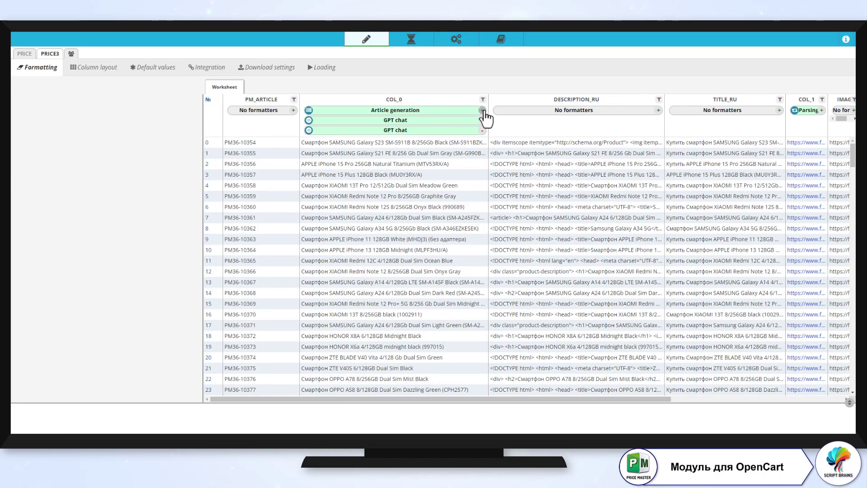
Step: Apply a regular-expression Extraction formatter to COL_0 with the list of brand names, outputting to a BRAND column, and check the extracted brands
{"action": "left_click", "coordinate": [482, 111]}
{"action": "mouse_move", "coordinate": [45, 124]}
{"action": "left_click", "coordinate": [127, 210]}
{"action": "left_click", "coordinate": [115, 149]}
{"action": "left_click", "coordinate": [118, 176]}
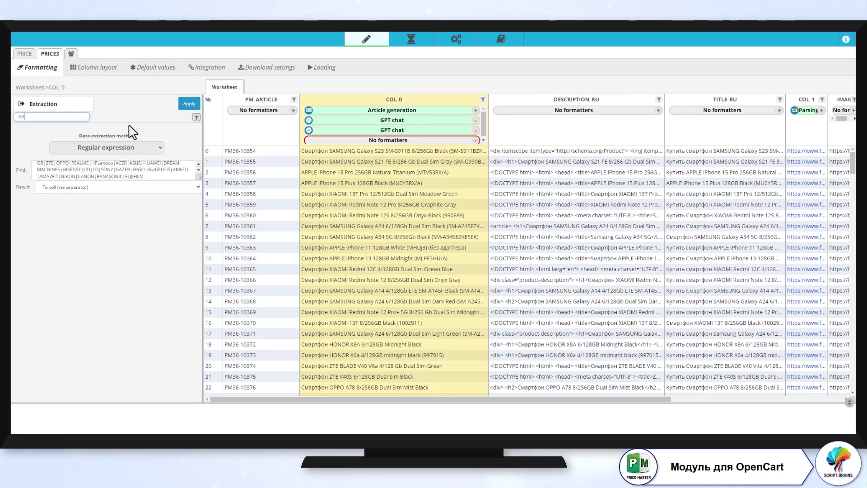
{"action": "left_click", "coordinate": [185, 109]}
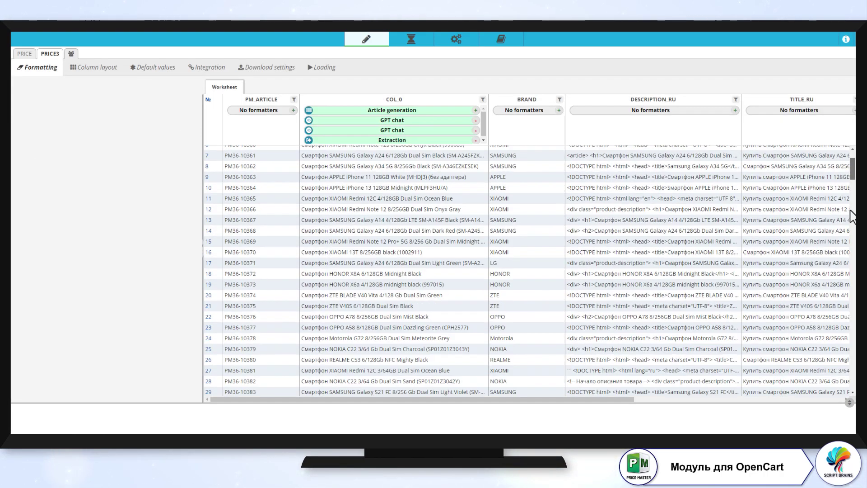
{"action": "scroll", "coordinate": [849, 209], "scroll_direction": "down", "scroll_amount": 10}
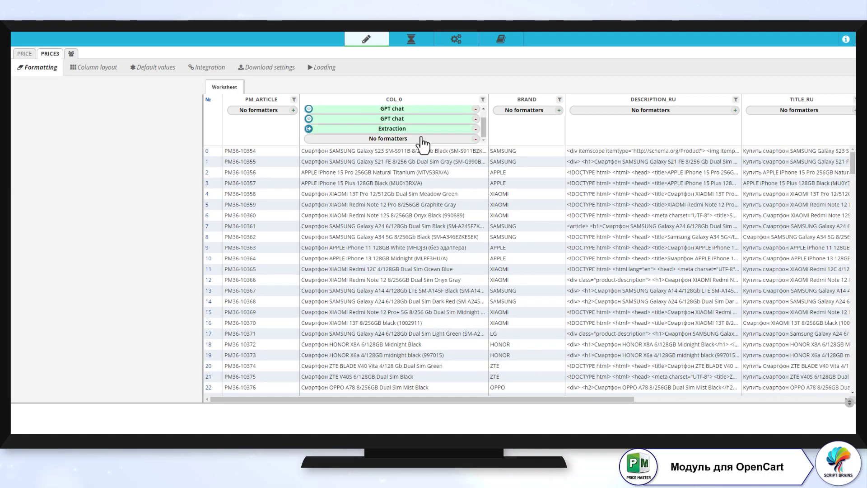
Step: Add another regular-expression Extraction to COL_0 with the product-type pattern starting "Смартфон|iPhone|Ноутбук|Телевізор", outputting to a CATEGORY column, and check the results
{"action": "left_click", "coordinate": [421, 138]}
{"action": "mouse_move", "coordinate": [44, 124]}
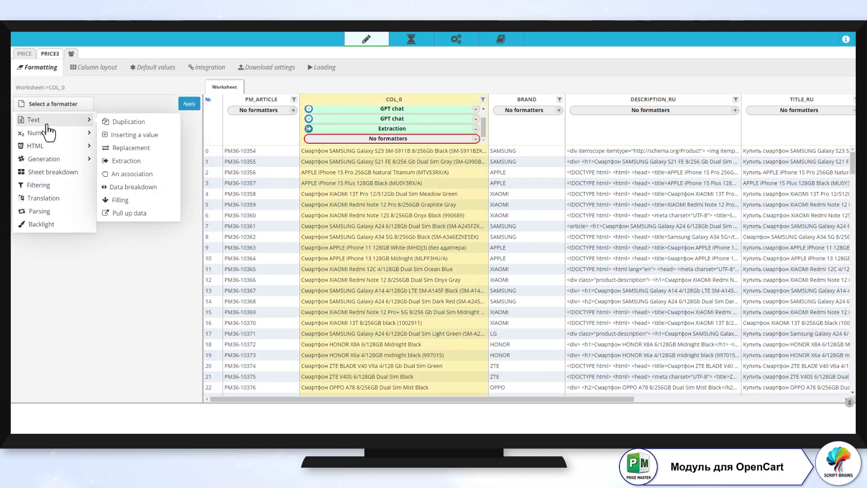
{"action": "left_click", "coordinate": [126, 162]}
{"action": "left_click", "coordinate": [115, 147]}
{"action": "left_click", "coordinate": [125, 204]}
{"action": "left_click", "coordinate": [85, 172]}
{"action": "type", "text": "Смартфон|iPhone|Ноутбук|Телевізор|Смарт-годинник|Фотоапарат|Vivobook|Vivobook|Фотоаппарат"}
{"action": "left_click", "coordinate": [89, 117]}
{"action": "type", "text": "CATEGORY"}
{"action": "left_click", "coordinate": [186, 107]}
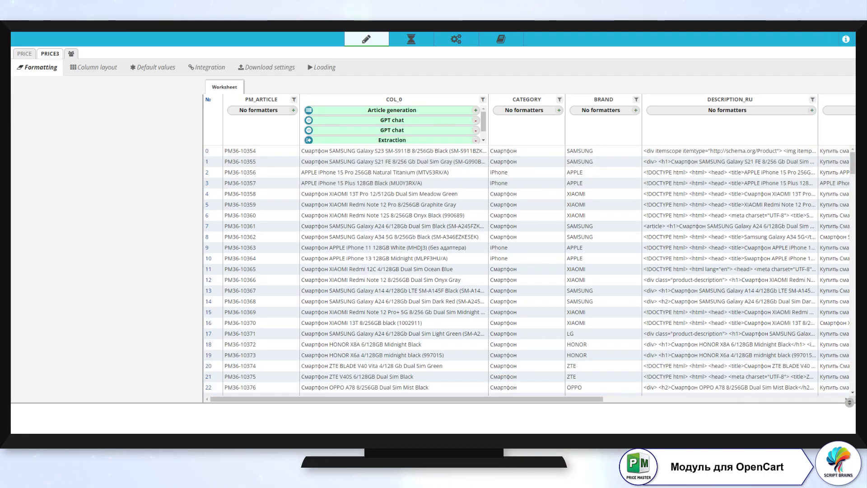
{"action": "left_click_drag", "start_coordinate": [852, 161], "coordinate": [852, 271]}
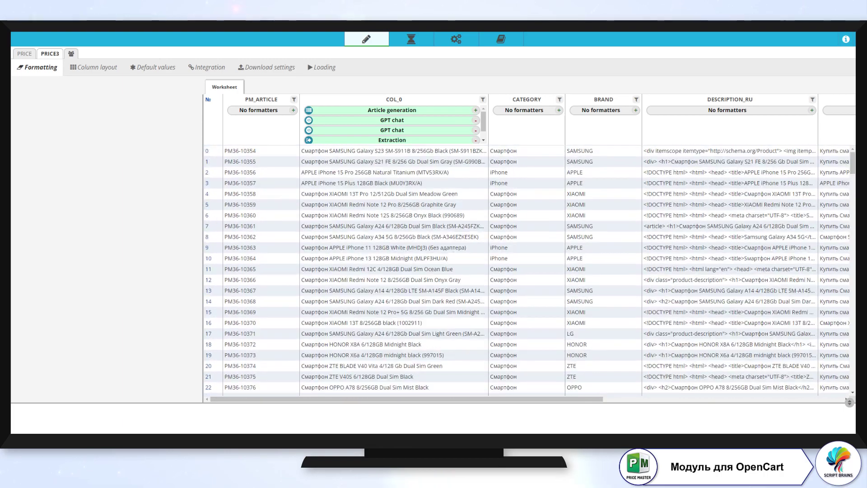
Step: Add a Translation formatter to COL_0 to translate the product names into another language
{"action": "scroll", "coordinate": [392, 128], "scroll_direction": "down", "scroll_amount": 2}
{"action": "left_click", "coordinate": [392, 139]}
{"action": "left_click", "coordinate": [45, 207]}
{"action": "left_click", "coordinate": [189, 103]}
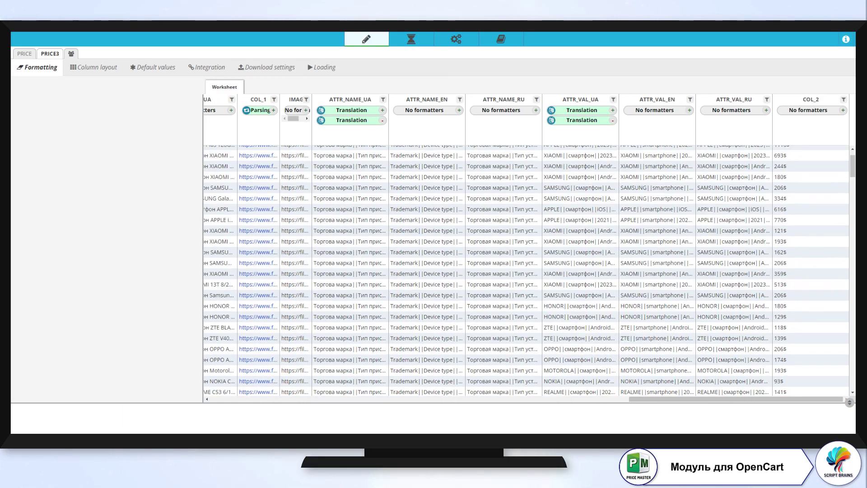
Step: Apply a Replacement formatter to COL_2 that removes the dollar sign from the prices, outputting to a PRICE column
{"action": "left_click", "coordinate": [808, 109]}
{"action": "left_click", "coordinate": [27, 104]}
{"action": "left_click", "coordinate": [117, 118]}
{"action": "left_click", "coordinate": [91, 167]}
{"action": "type", "text": "PRICE"}
{"action": "left_click", "coordinate": [189, 104]}
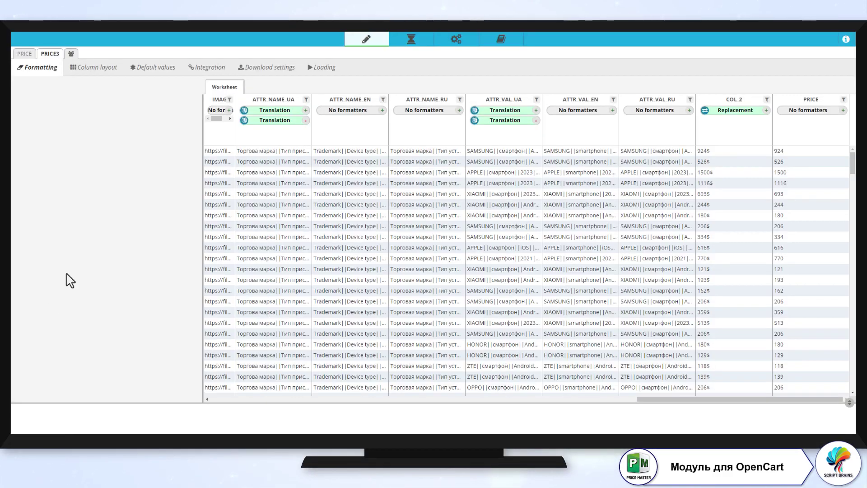
Step: Open the GOOGLE SETTINGS TABLE price list and copy the cell reference of the UAH-USD rate
{"action": "left_click", "coordinate": [70, 54]}
{"action": "left_click", "coordinate": [30, 114]}
{"action": "left_click", "coordinate": [303, 204]}
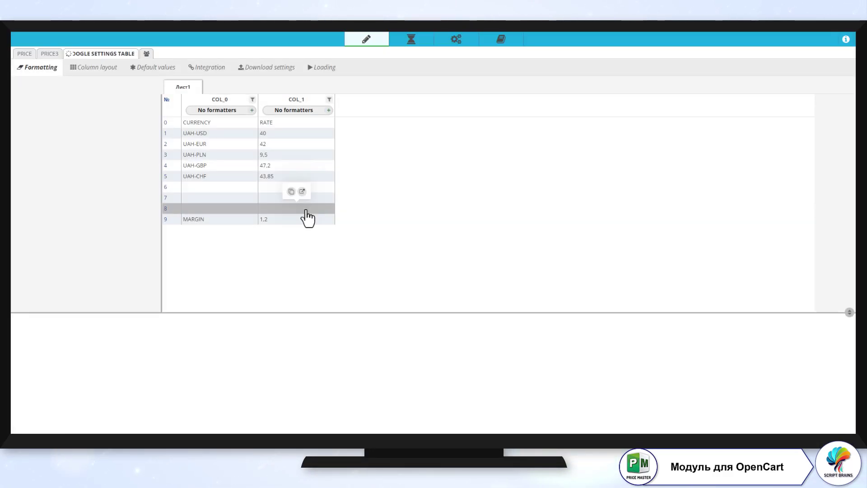
Step: In PRICE3, apply a Multiplication formatter to the PRICE column using the rate reference {~94||Лист1||COL_1||1~}, keeping PRICE as the output column
{"action": "left_click", "coordinate": [50, 55]}
{"action": "left_click_drag", "start_coordinate": [371, 399], "coordinate": [797, 405]}
{"action": "left_click", "coordinate": [815, 111]}
{"action": "left_click", "coordinate": [38, 105]}
{"action": "mouse_move", "coordinate": [68, 133]}
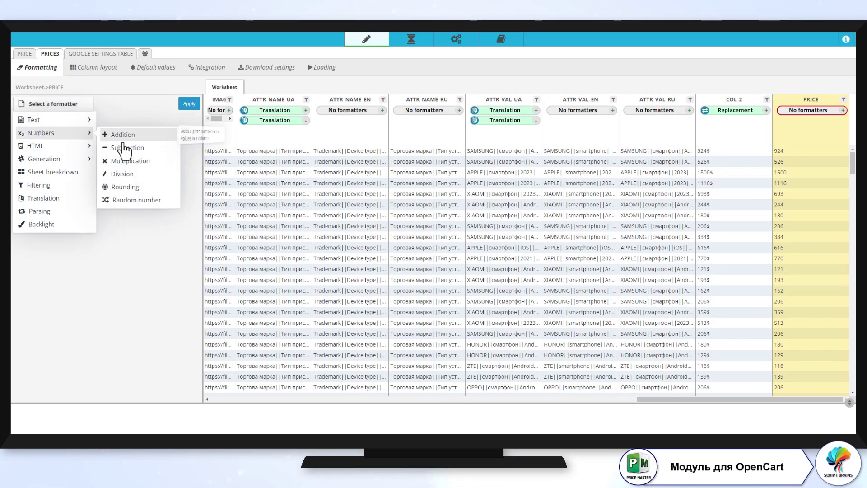
{"action": "left_click", "coordinate": [126, 160]}
{"action": "left_click", "coordinate": [187, 105]}
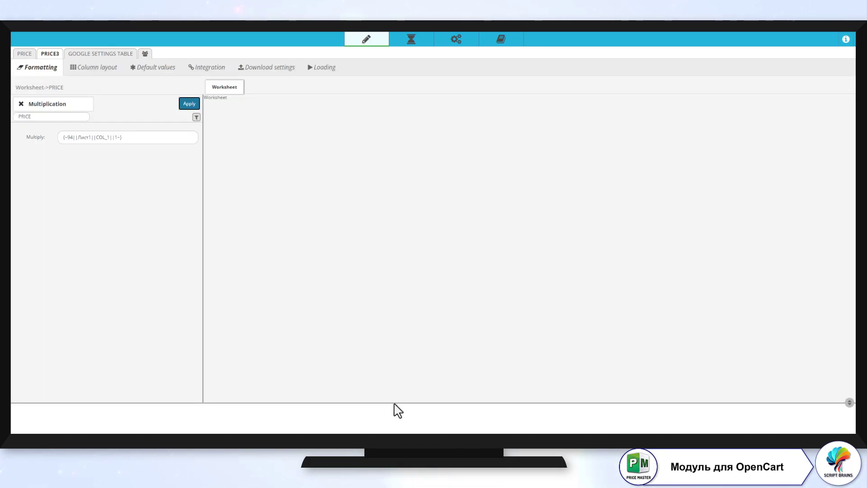
{"action": "left_click_drag", "start_coordinate": [397, 400], "coordinate": [833, 407]}
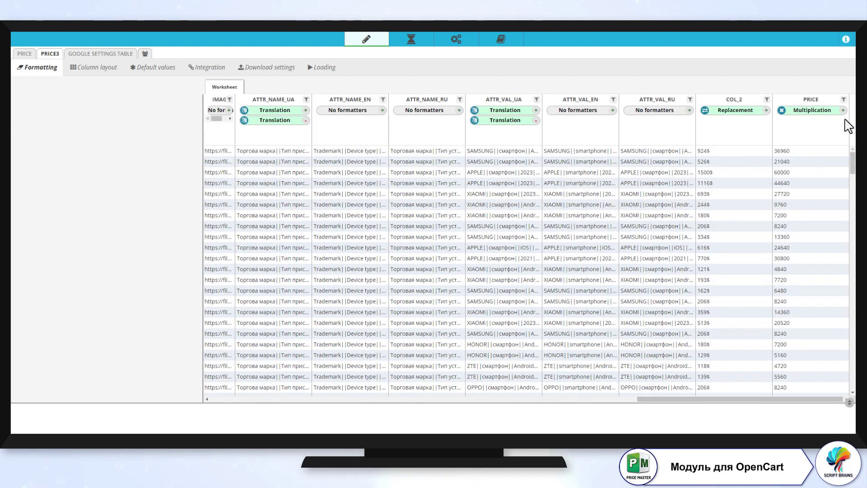
Step: Copy the MARGIN cell reference from the settings table and add a second Multiplication formatter by it to PRICE, with PRICE as output column
{"action": "left_click", "coordinate": [805, 121]}
{"action": "left_click", "coordinate": [54, 104]}
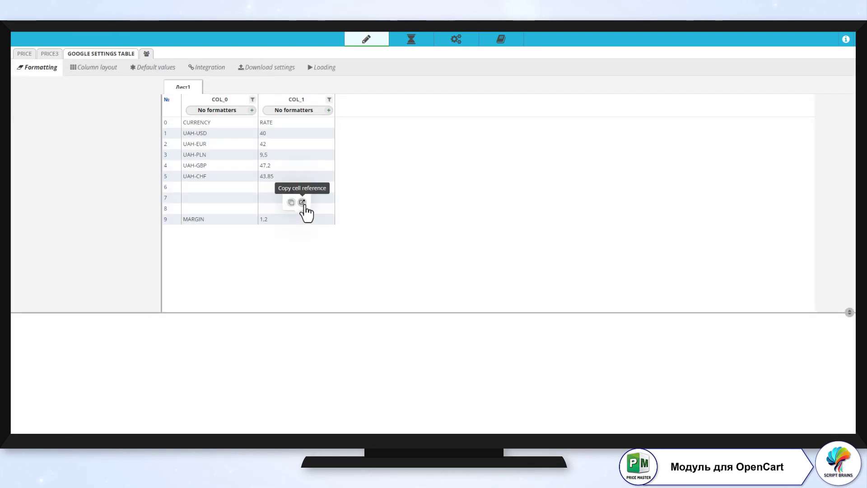
{"action": "left_click", "coordinate": [48, 51]}
{"action": "left_click", "coordinate": [51, 107]}
{"action": "mouse_move", "coordinate": [51, 134]}
{"action": "left_click", "coordinate": [138, 186]}
{"action": "left_click", "coordinate": [78, 119]}
{"action": "type", "text": "PRICE"}
{"action": "left_click", "coordinate": [187, 106]}
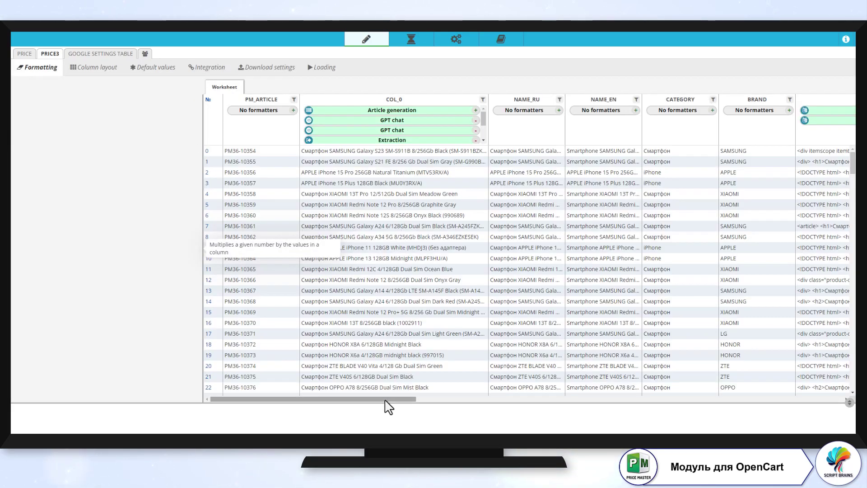
{"action": "left_click_drag", "start_coordinate": [386, 399], "coordinate": [834, 427]}
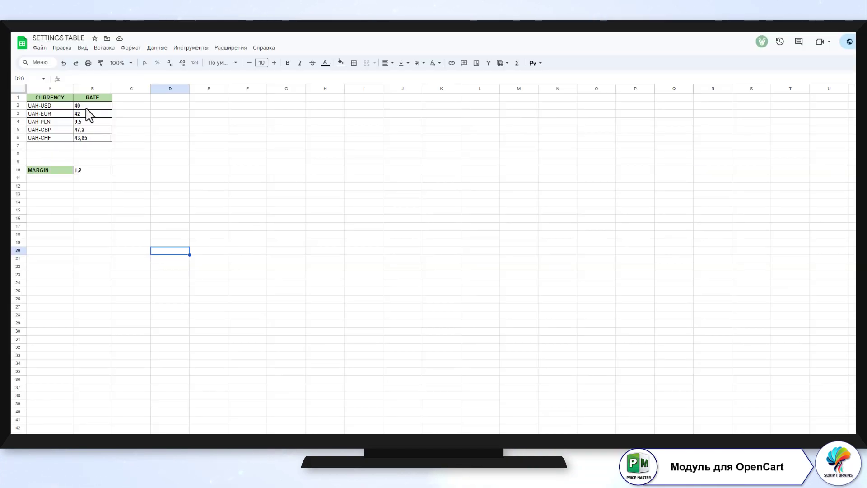
Step: Change the UAH-USD rate in the SETTINGS TABLE Google Sheet, reload the PRICE3 price list in Price Master and check the PRICE column
{"action": "left_click", "coordinate": [82, 108]}
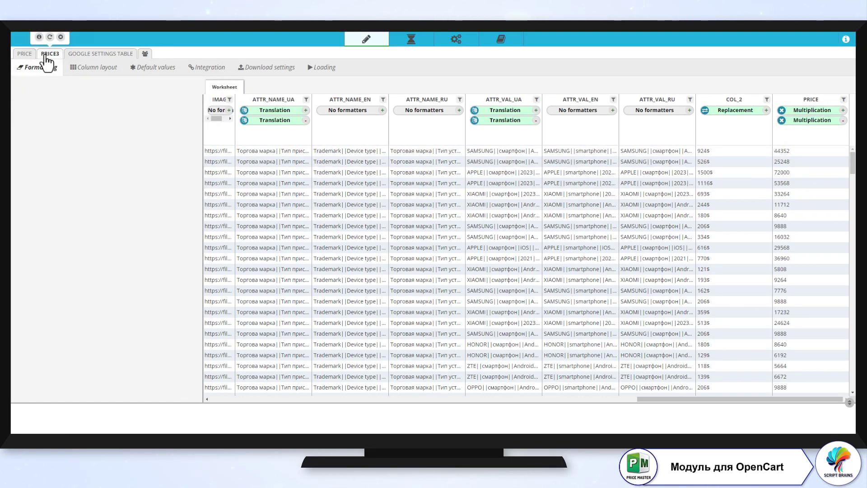
{"action": "left_click", "coordinate": [60, 55]}
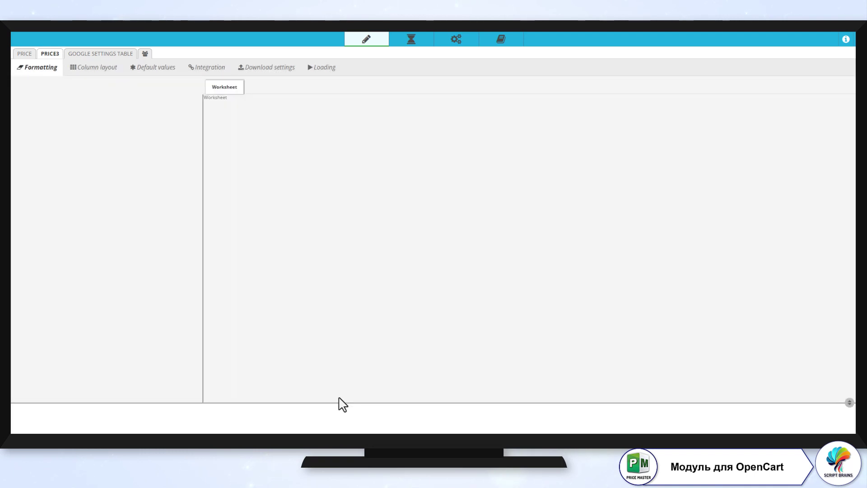
{"action": "left_click_drag", "start_coordinate": [368, 400], "coordinate": [787, 415]}
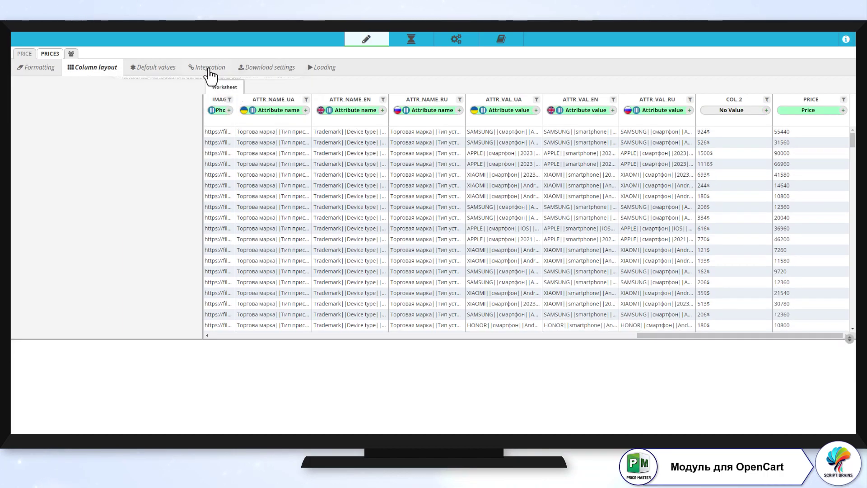
Step: In PRICE3's category integration, map Смартфон and iPhone to the store category Электроника-->Смартфоны
{"action": "left_click", "coordinate": [208, 67]}
{"action": "left_click", "coordinate": [213, 151]}
{"action": "type", "text": "с"}
{"action": "left_click", "coordinate": [217, 162]}
{"action": "left_click", "coordinate": [202, 179]}
Step: Map the supplier categories Ноутбук and Vivobook to the store category Электроника-->Ноутбуки
{"action": "left_click", "coordinate": [193, 191]}
{"action": "type", "text": "но"}
{"action": "left_click", "coordinate": [188, 204]}
{"action": "left_click", "coordinate": [182, 203]}
{"action": "type", "text": "но"}
Step: Map Телевізор to Электроника-->Телевизоры and Смарт-годинник to Электроника-->Смарт-часы
{"action": "left_click", "coordinate": [190, 221]}
{"action": "left_click", "coordinate": [180, 218]}
{"action": "type", "text": "те"}
{"action": "left_click", "coordinate": [178, 232]}
{"action": "left_click", "coordinate": [176, 237]}
{"action": "type", "text": "см"}
{"action": "left_click", "coordinate": [188, 256]}
Step: Map the supplier categories Фотоаппарат and Фотоапарат to the store category found by searching for "фо"
{"action": "left_click", "coordinate": [180, 248]}
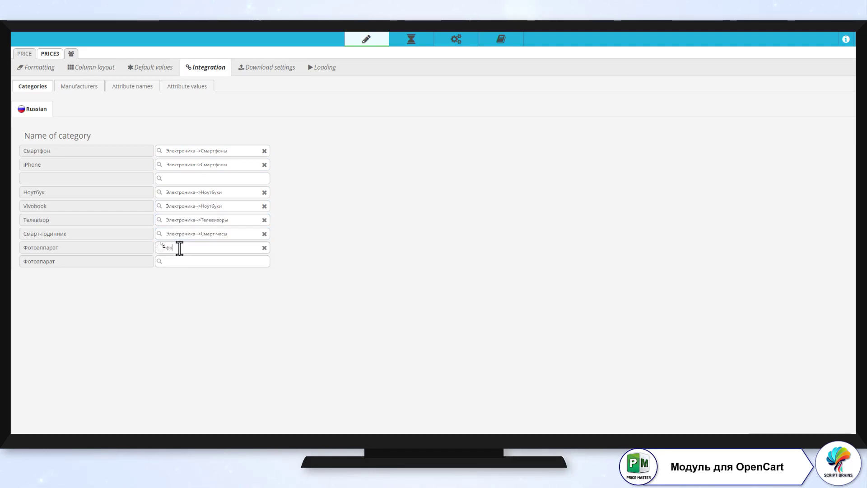
{"action": "type", "text": "о"}
{"action": "left_click", "coordinate": [233, 272]}
{"action": "left_click", "coordinate": [199, 261]}
{"action": "type", "text": "фо"}
{"action": "left_click", "coordinate": [212, 271]}
Step: Preview the APPLE iPhone 15 Plus 128GB Black store page from PRICE3's column layout and check it in different storefront languages
{"action": "left_click", "coordinate": [95, 67]}
{"action": "left_click", "coordinate": [324, 168]}
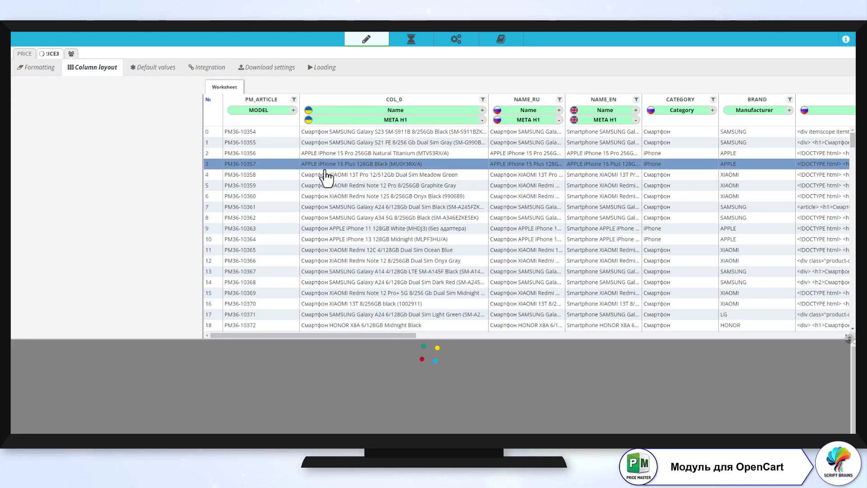
{"action": "left_click", "coordinate": [269, 422]}
{"action": "scroll", "coordinate": [126, 378], "scroll_direction": "down", "scroll_amount": 10}
{"action": "scroll", "coordinate": [126, 329], "scroll_direction": "up", "scroll_amount": 10}
{"action": "left_click", "coordinate": [281, 231]}
{"action": "left_click", "coordinate": [128, 346]}
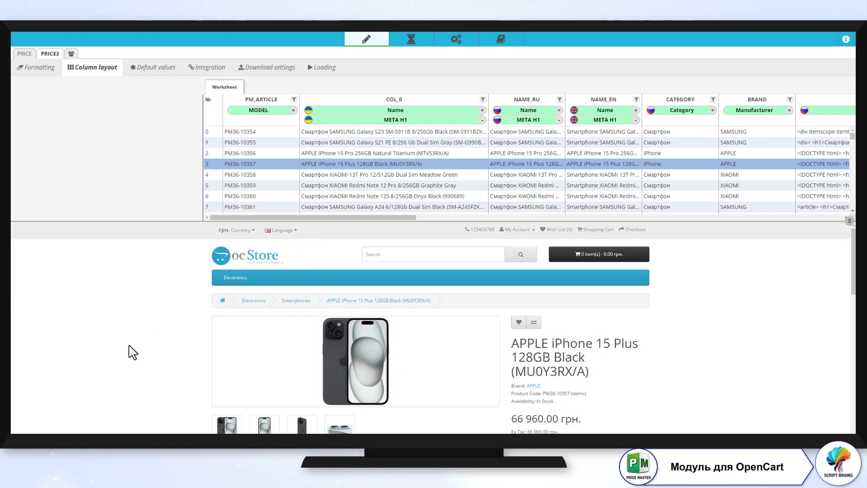
{"action": "left_click", "coordinate": [280, 230]}
{"action": "left_click", "coordinate": [287, 260]}
{"action": "scroll", "coordinate": [253, 316], "scroll_direction": "down", "scroll_amount": 10}
{"action": "scroll", "coordinate": [281, 422], "scroll_direction": "up", "scroll_amount": 9}
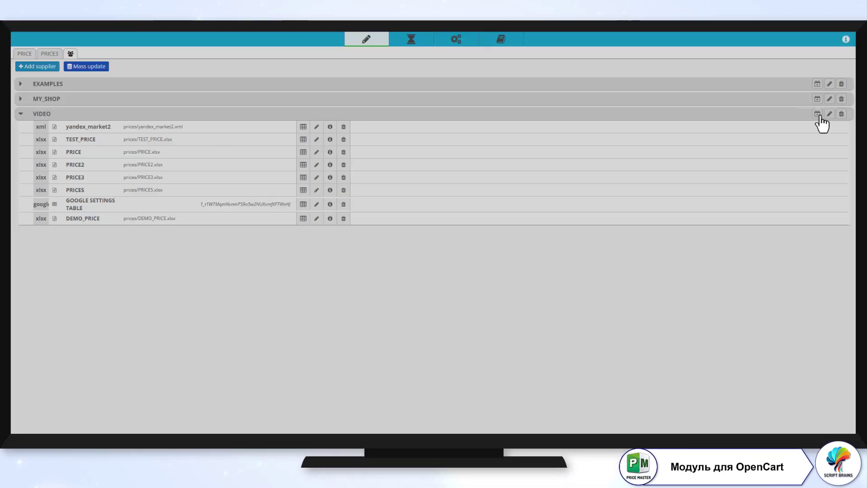
Step: Add a price list named MY_SHOP with Shop as its source to the VIDEO supplier and look through its columns
{"action": "left_click", "coordinate": [719, 215]}
{"action": "left_click", "coordinate": [397, 266]}
{"action": "left_click", "coordinate": [378, 206]}
{"action": "left_click", "coordinate": [345, 275]}
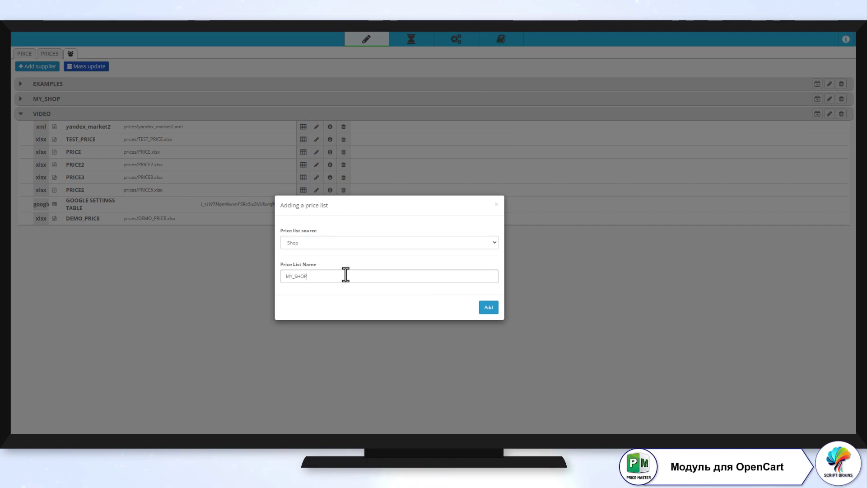
{"action": "left_click", "coordinate": [488, 308]}
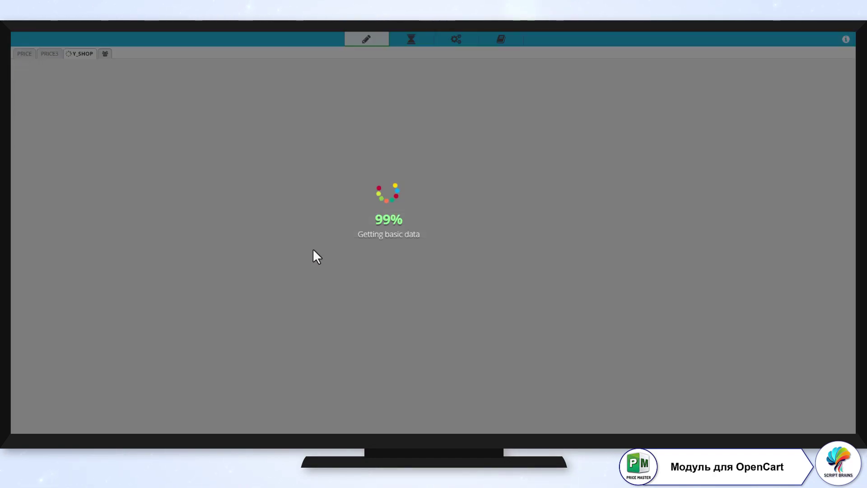
{"action": "left_click_drag", "start_coordinate": [253, 311], "coordinate": [581, 327]}
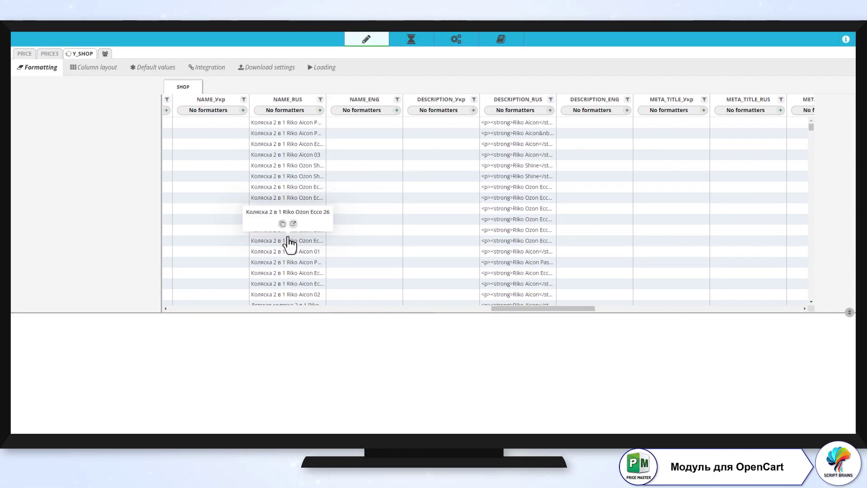
{"action": "left_click_drag", "start_coordinate": [517, 308], "coordinate": [362, 332]}
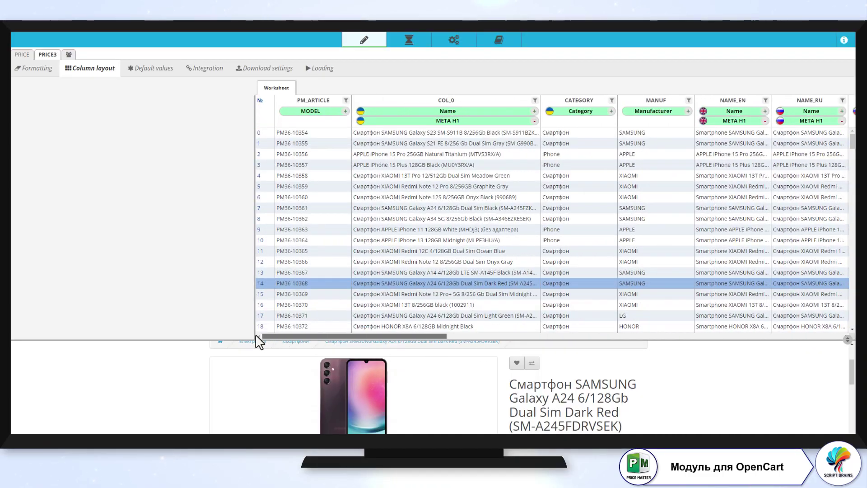
Step: Open PRICE3's settings for uploading to files and check the feed file types available for a new template
{"action": "left_click", "coordinate": [262, 73]}
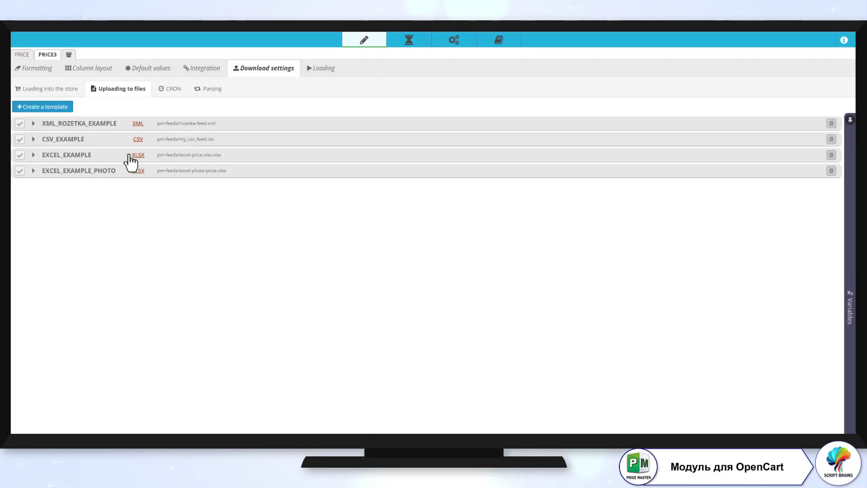
{"action": "left_click", "coordinate": [70, 106]}
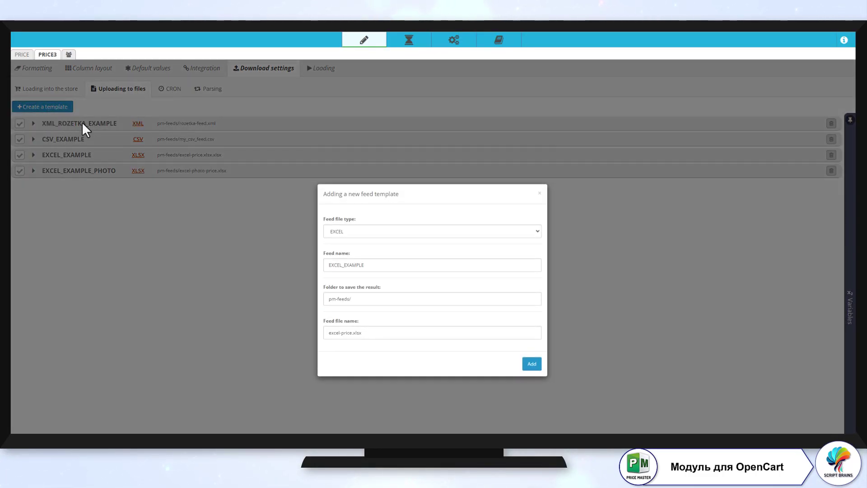
{"action": "left_click", "coordinate": [404, 233]}
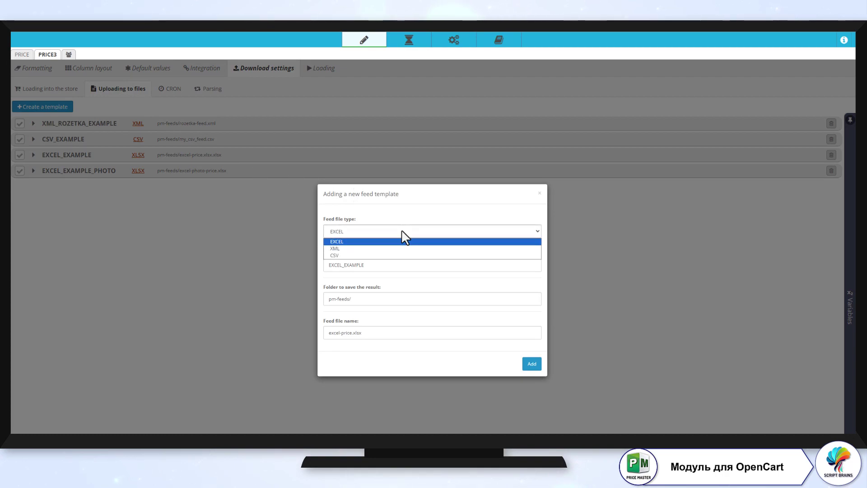
{"action": "left_click", "coordinate": [390, 256]}
{"action": "left_click", "coordinate": [98, 311]}
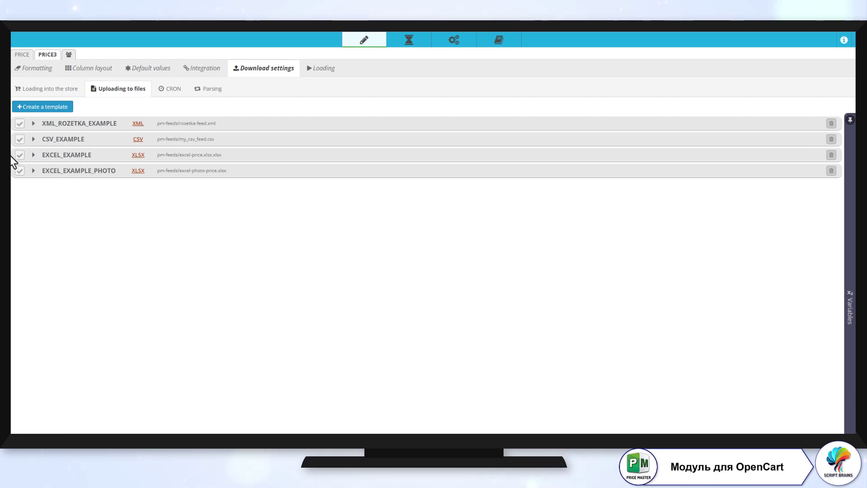
Step: Examine the XML sample of the XML_ROZETKA_EXAMPLE feed template
{"action": "left_click", "coordinate": [33, 124]}
{"action": "scroll", "coordinate": [135, 289], "scroll_direction": "down", "scroll_amount": 2}
{"action": "scroll", "coordinate": [135, 297], "scroll_direction": "up", "scroll_amount": 3}
{"action": "scroll", "coordinate": [135, 289], "scroll_direction": "down", "scroll_amount": 3}
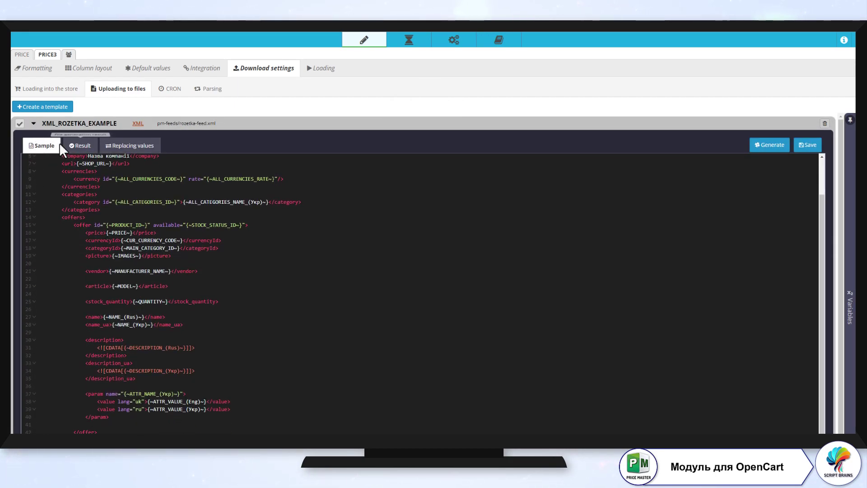
{"action": "left_click", "coordinate": [33, 124]}
Step: Check the column setup of the CSV_EXAMPLE template and download the standard file template for EXCEL_EXAMPLE
{"action": "left_click", "coordinate": [34, 141]}
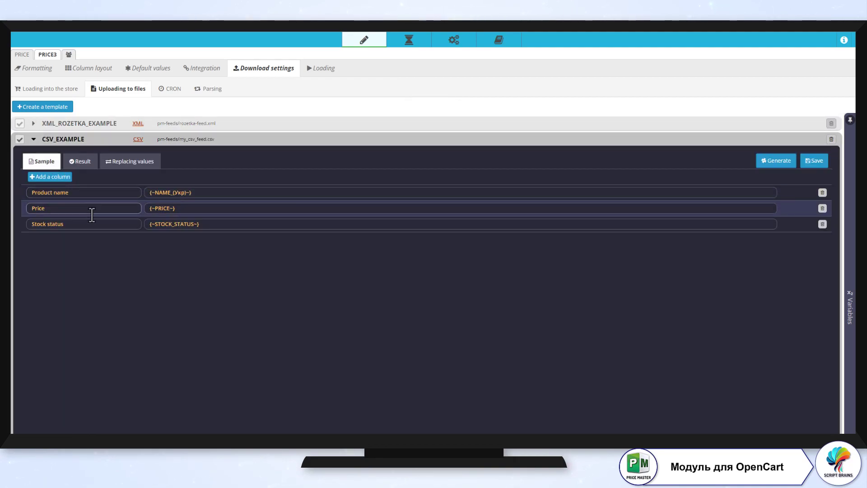
{"action": "left_click", "coordinate": [33, 139]}
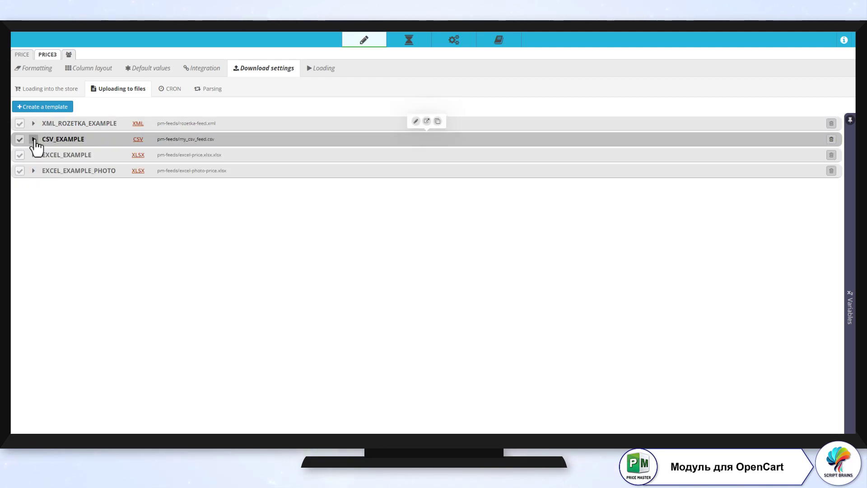
{"action": "left_click", "coordinate": [33, 154]}
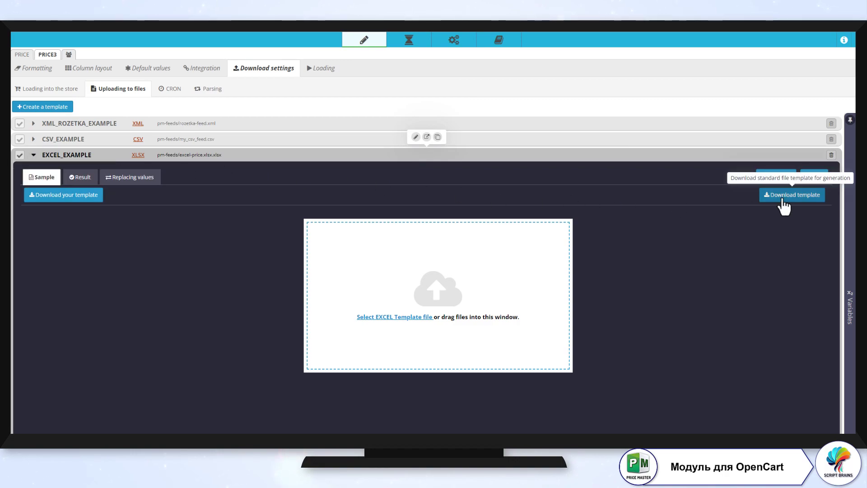
{"action": "left_click", "coordinate": [767, 195]}
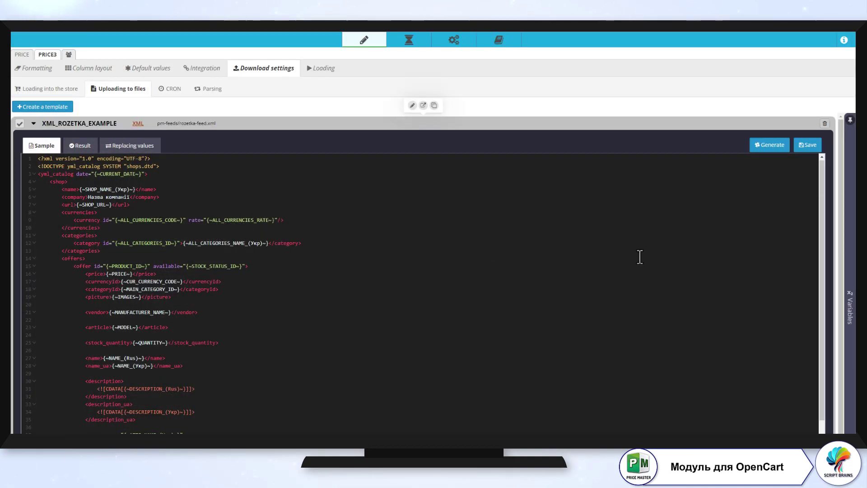
Step: Review the template variables available for XML_ROZETKA_EXAMPLE in Russian and English
{"action": "left_click", "coordinate": [840, 285]}
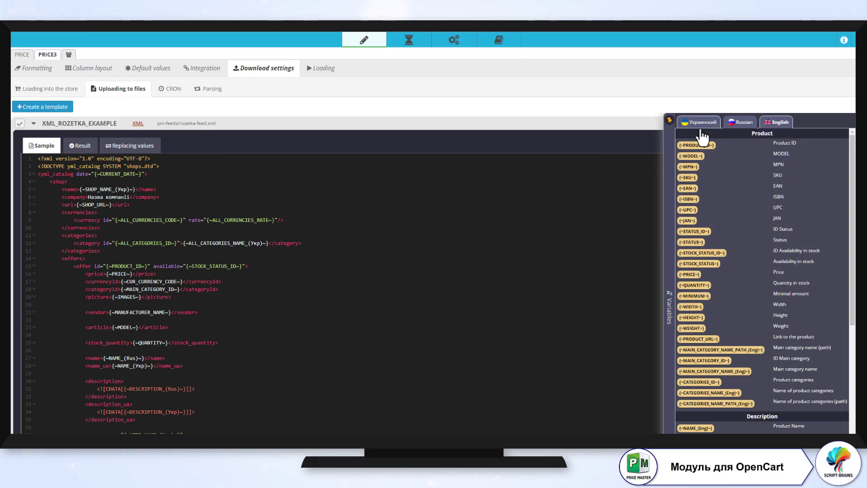
{"action": "left_click", "coordinate": [743, 122]}
{"action": "left_click", "coordinate": [776, 128]}
{"action": "scroll", "coordinate": [171, 328], "scroll_direction": "down", "scroll_amount": 2}
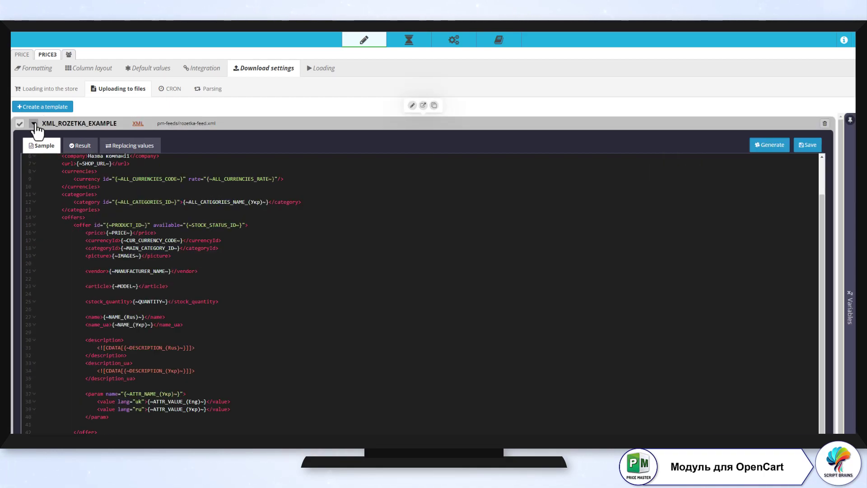
Step: Generate the XML_ROZETKA_EXAMPLE feed and look through the resulting XML
{"action": "left_click", "coordinate": [771, 145]}
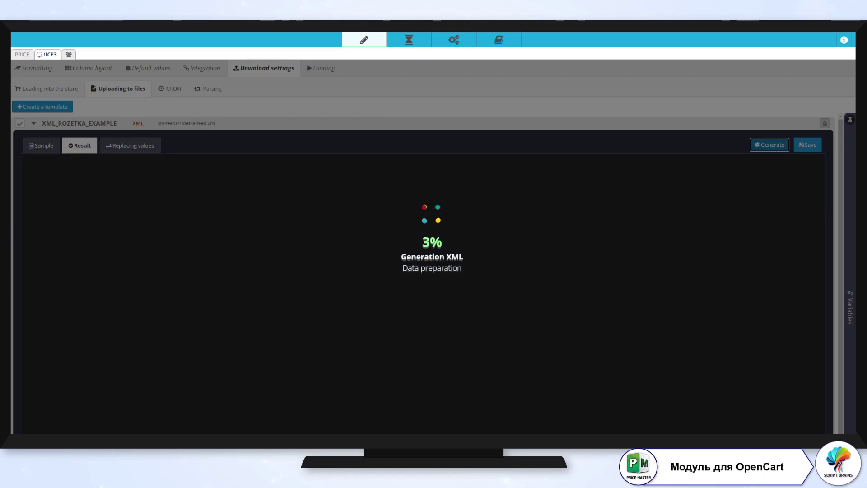
{"action": "left_click_drag", "start_coordinate": [822, 164], "coordinate": [828, 170]}
{"action": "scroll", "coordinate": [180, 318], "scroll_direction": "down", "scroll_amount": 15}
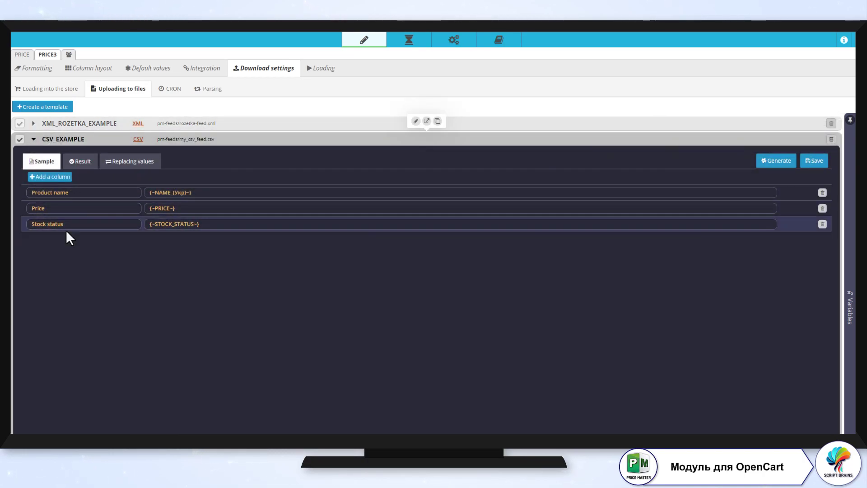
Step: Generate the CSV_EXAMPLE feed and look through its result and the generated Excel price lists, including the one with product images
{"action": "left_click", "coordinate": [773, 162]}
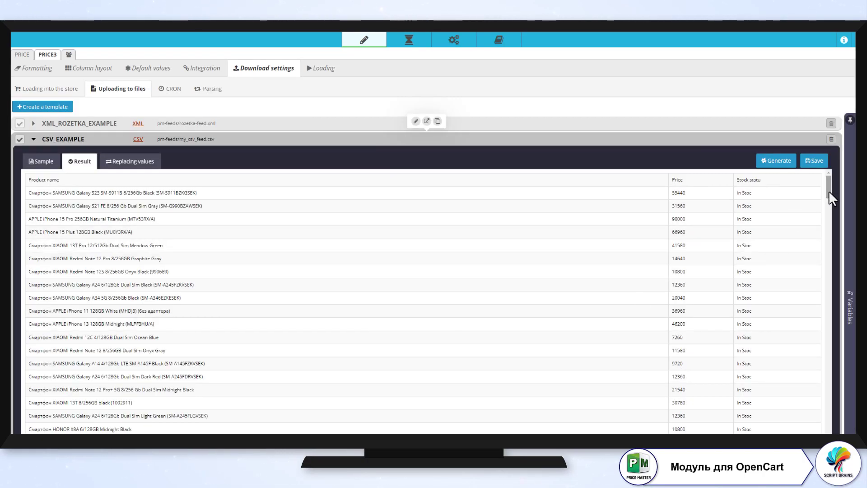
{"action": "left_click_drag", "start_coordinate": [828, 187], "coordinate": [838, 273]}
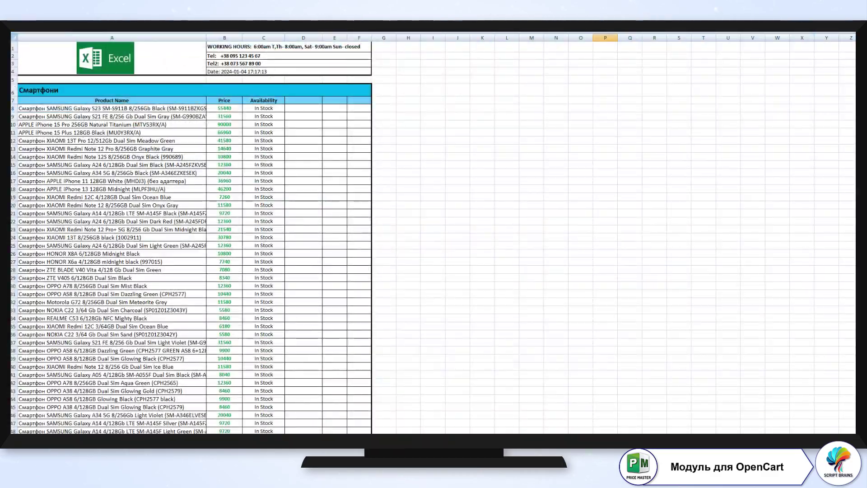
{"action": "left_click_drag", "start_coordinate": [860, 111], "coordinate": [654, 354]}
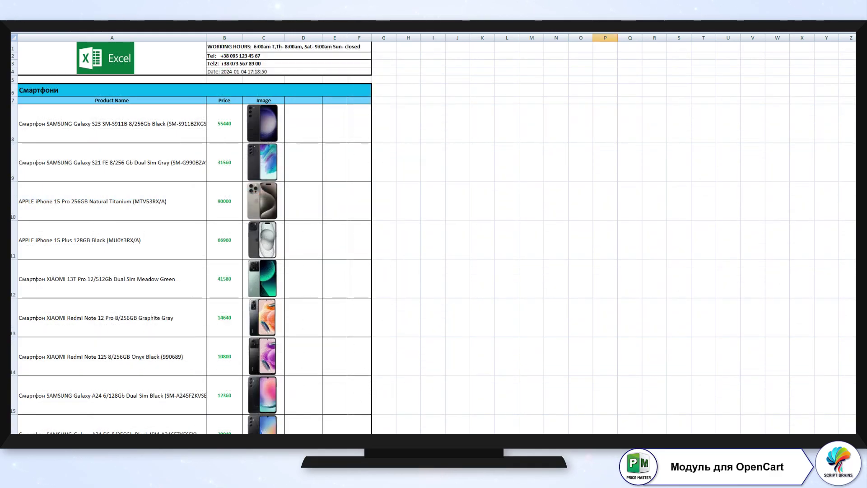
{"action": "left_click_drag", "start_coordinate": [860, 61], "coordinate": [860, 217]}
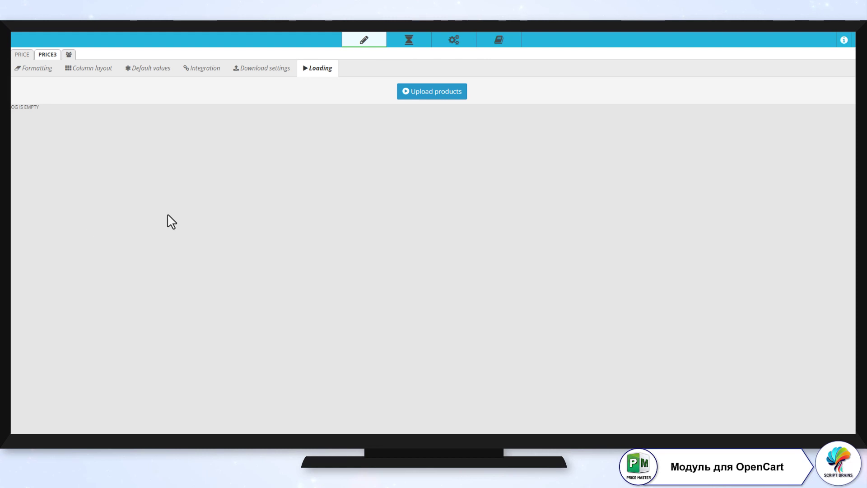
Step: Upload the PRICE3 products to the store and inspect the loading log details of the added product PM36-10354
{"action": "left_click", "coordinate": [423, 101]}
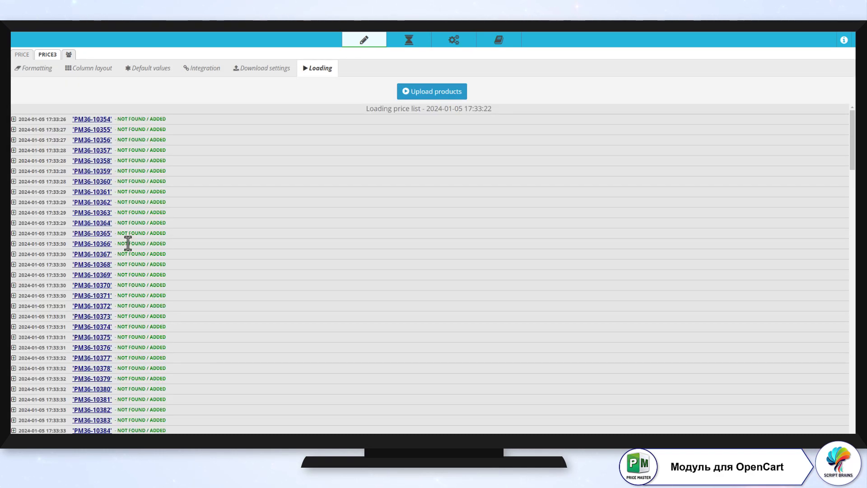
{"action": "left_click", "coordinate": [14, 119]}
{"action": "mouse_move", "coordinate": [106, 136]}
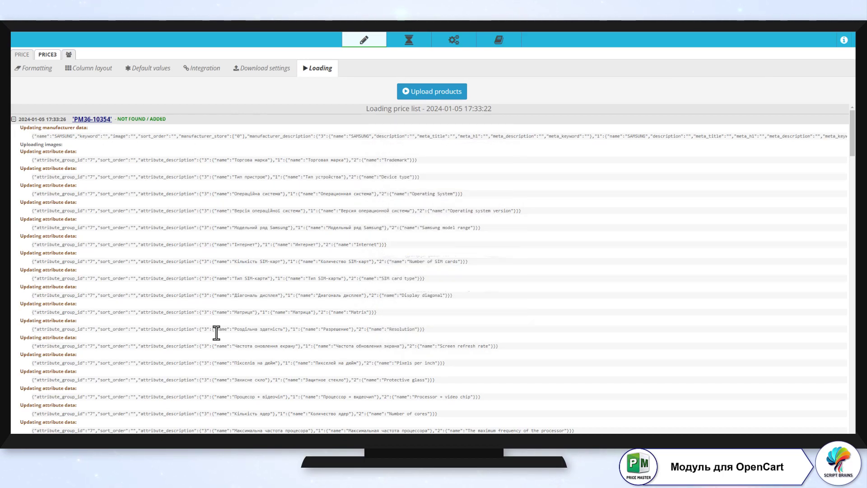
{"action": "left_click", "coordinate": [14, 118]}
{"action": "scroll", "coordinate": [555, 317], "scroll_direction": "down", "scroll_amount": 15}
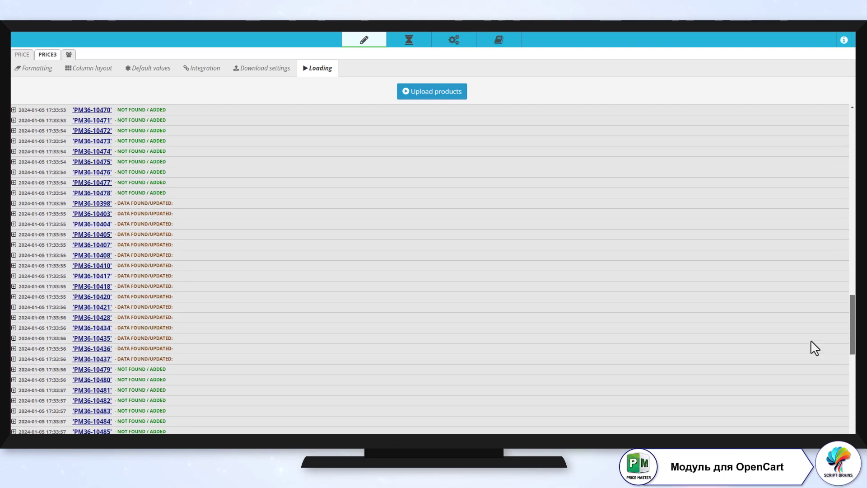
Step: Inspect the loading log details of the updated product PM36-10403 and of an entry near the end of the log
{"action": "left_click", "coordinate": [14, 219]}
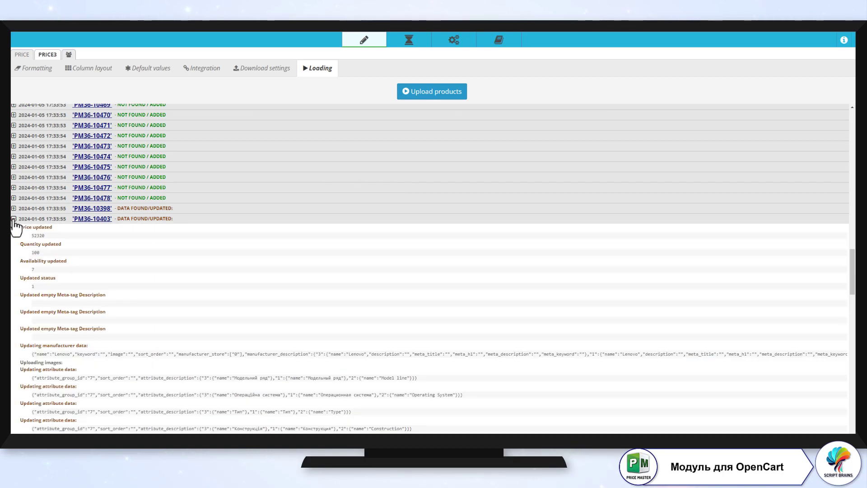
{"action": "left_click", "coordinate": [14, 219]}
{"action": "scroll", "coordinate": [144, 379], "scroll_direction": "down", "scroll_amount": 3}
{"action": "left_click_drag", "start_coordinate": [852, 347], "coordinate": [852, 465]}
{"action": "left_click", "coordinate": [18, 266]}
{"action": "left_click", "coordinate": [18, 266]}
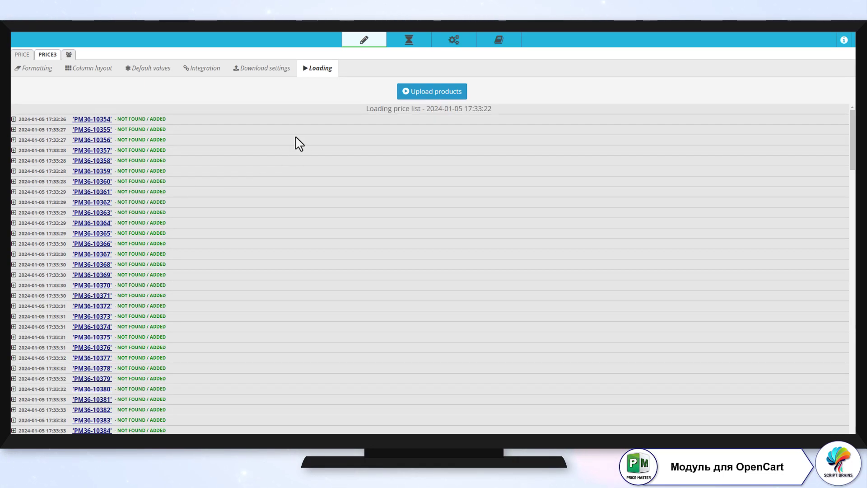
Step: Review PRICE3's settings for loading into the store, from loading conditions to product, attribute, manufacturer and category updates
{"action": "left_click", "coordinate": [251, 76]}
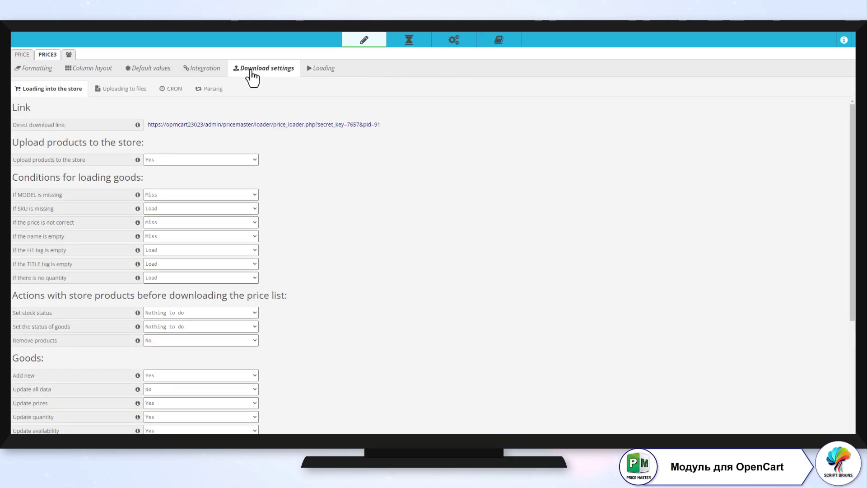
{"action": "scroll", "coordinate": [207, 221], "scroll_direction": "down", "scroll_amount": 6}
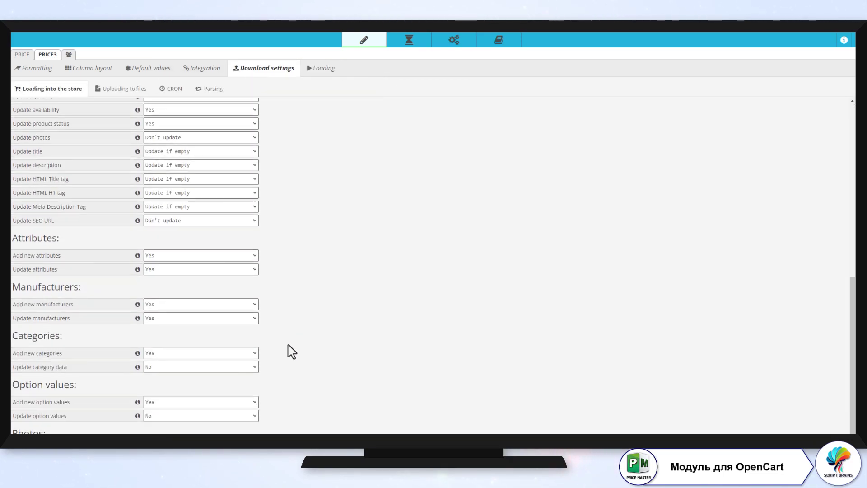
{"action": "scroll", "coordinate": [287, 365], "scroll_direction": "up", "scroll_amount": 6}
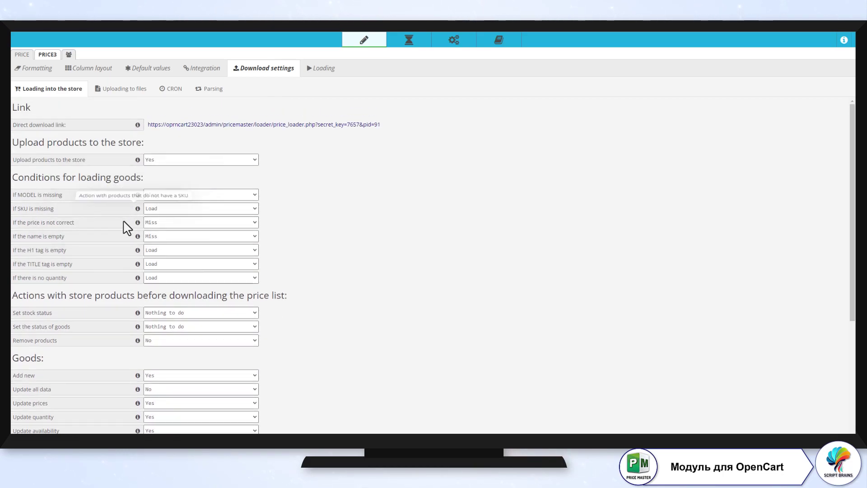
Step: Enable the CRON download schedule for PRICE3 and set it to run daily at 00:15 (15 0 * * *)
{"action": "left_click", "coordinate": [171, 89]}
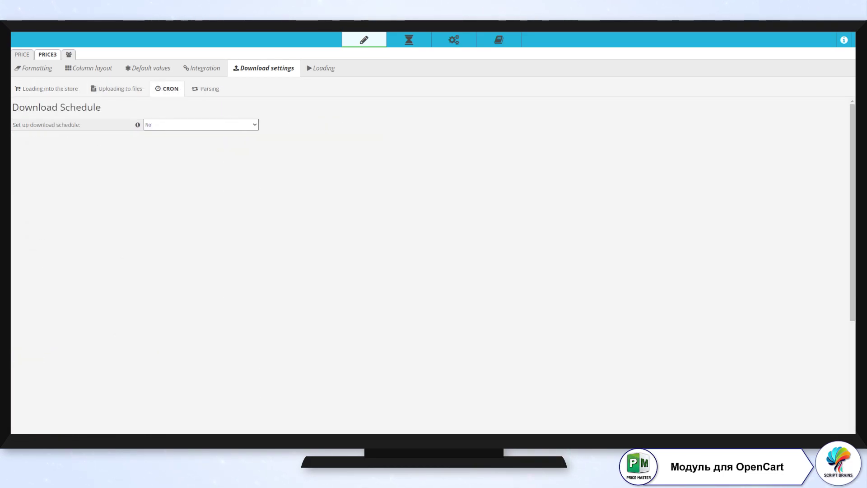
{"action": "left_click", "coordinate": [201, 125]}
{"action": "left_click", "coordinate": [178, 141]}
{"action": "left_click", "coordinate": [34, 228]}
{"action": "left_click", "coordinate": [35, 208]}
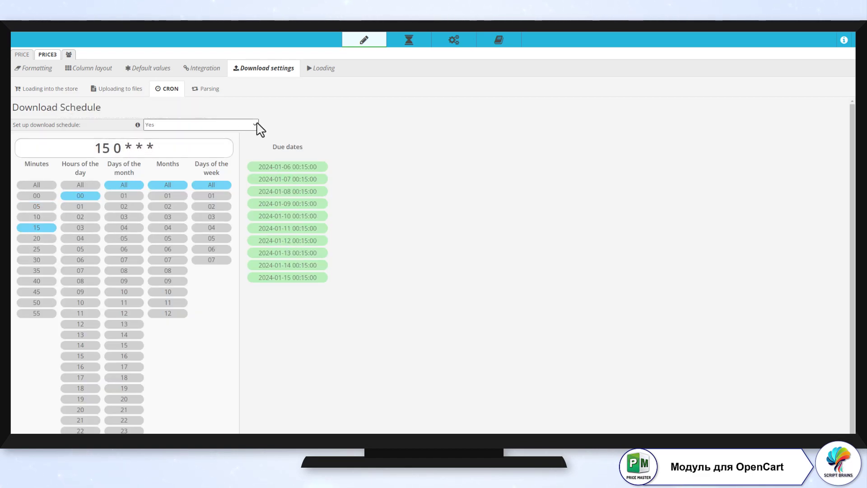
Step: Check the scheduled tasks on the CRON timeline and move PRICE3's daily run to 00:20 (20 0 * * *)
{"action": "left_click", "coordinate": [409, 45]}
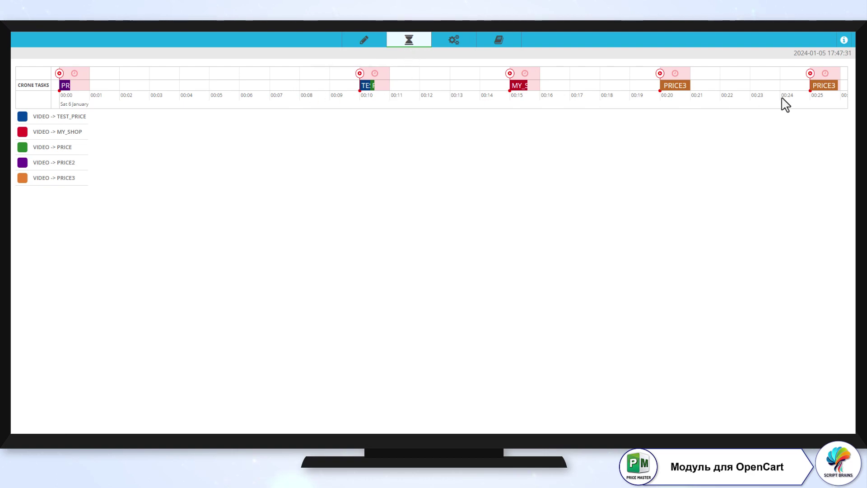
{"action": "mouse_move", "coordinate": [69, 90]}
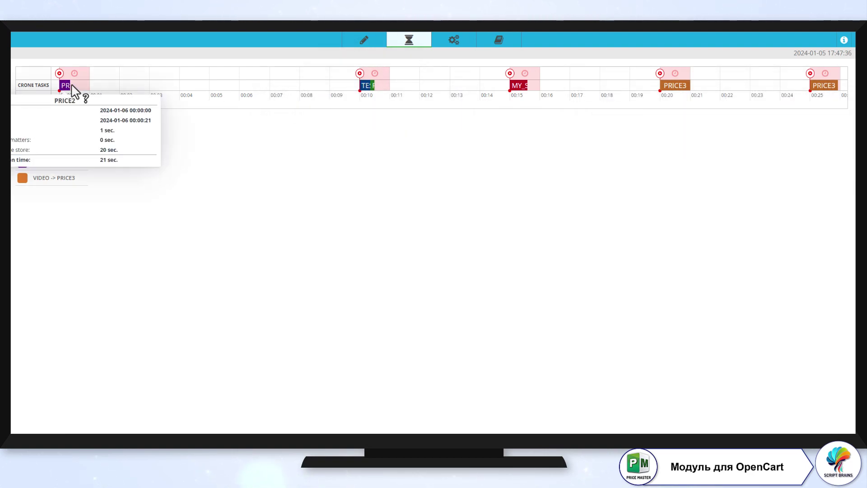
{"action": "left_click", "coordinate": [364, 40]}
{"action": "left_click", "coordinate": [36, 238]}
{"action": "left_click", "coordinate": [37, 227]}
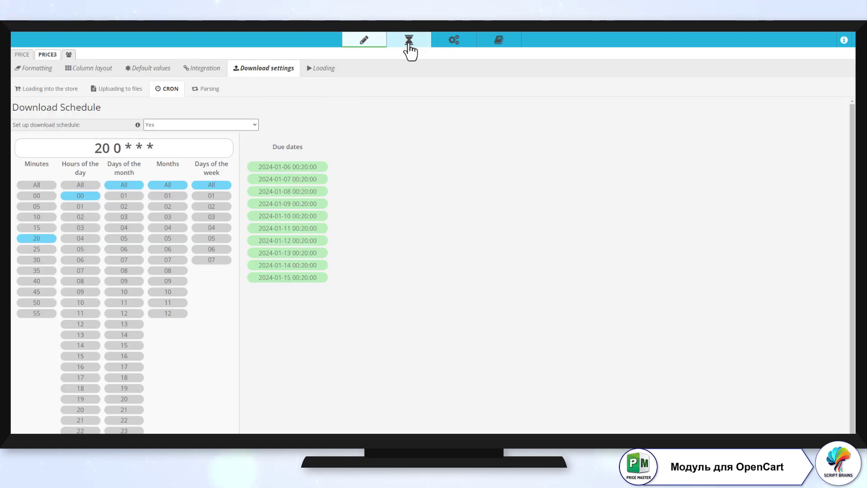
Step: Check PRICE3's run details on the CRON timeline and set its schedule to minute 20 of every hour (20 * * * *)
{"action": "left_click", "coordinate": [409, 44]}
{"action": "mouse_move", "coordinate": [818, 90]}
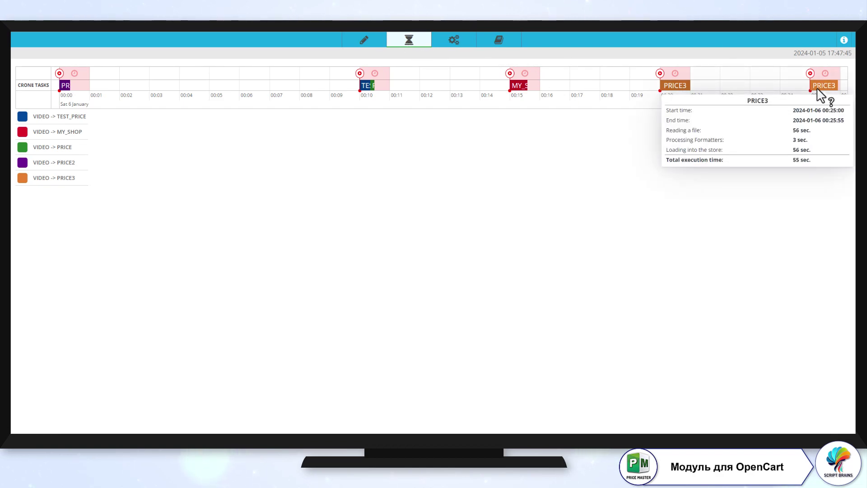
{"action": "left_click", "coordinate": [664, 93]}
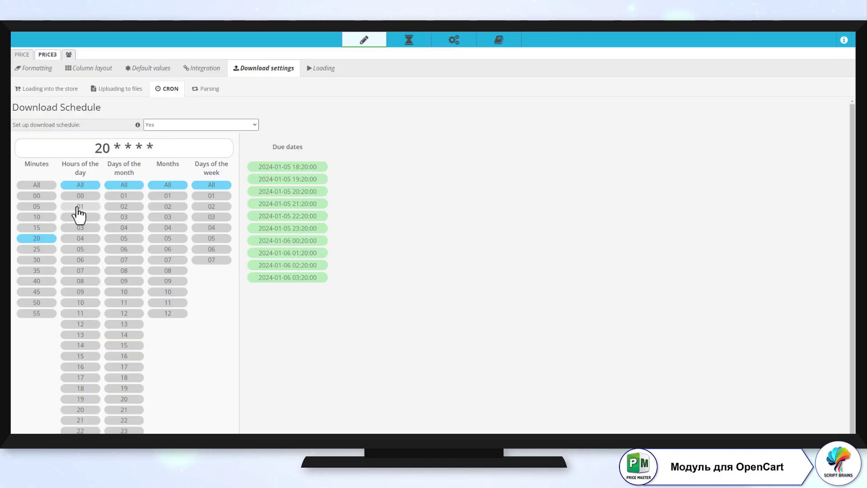
Step: Examine the hourly PRICE3 runs on the CRON task timeline, including those after 01:00 on 6 January
{"action": "left_click", "coordinate": [408, 41]}
{"action": "scroll", "coordinate": [214, 86], "scroll_direction": "up", "scroll_amount": 17}
{"action": "left_click_drag", "start_coordinate": [659, 86], "coordinate": [384, 86]}
{"action": "scroll", "coordinate": [514, 86], "scroll_direction": "up", "scroll_amount": 4}
{"action": "mouse_move", "coordinate": [514, 86]}
{"action": "scroll", "coordinate": [514, 91], "scroll_direction": "up", "scroll_amount": 5}
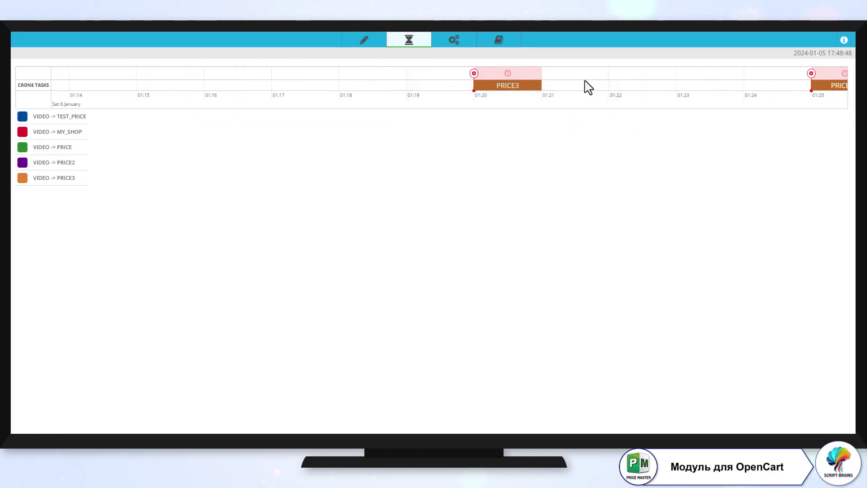
{"action": "left_click_drag", "start_coordinate": [543, 87], "coordinate": [345, 97]}
{"action": "scroll", "coordinate": [180, 96], "scroll_direction": "down", "scroll_amount": 10}
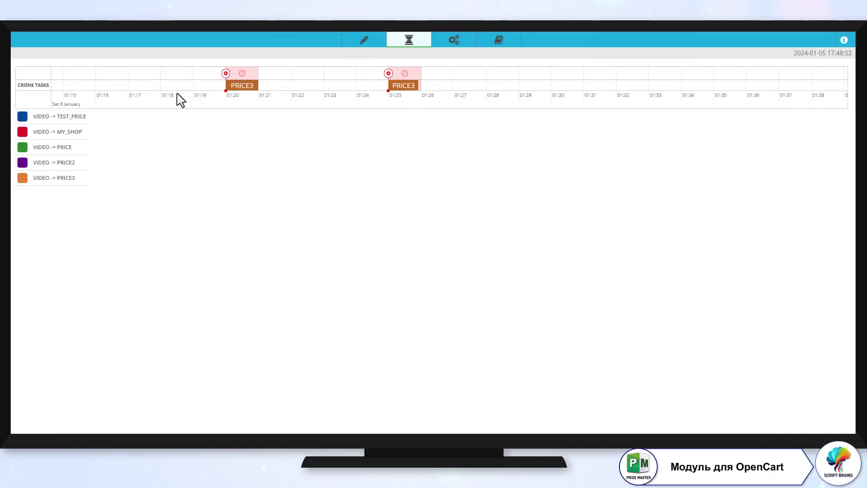
{"action": "scroll", "coordinate": [227, 90], "scroll_direction": "up", "scroll_amount": 4}
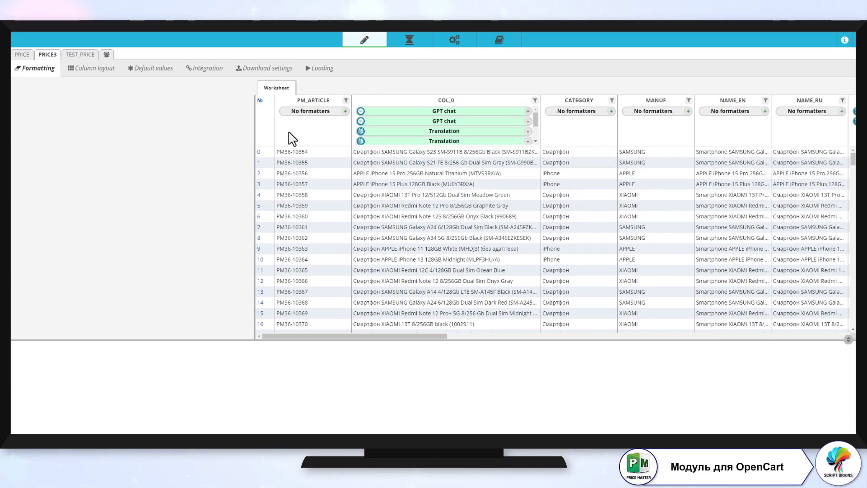
Step: Open the documentation of the Replacement text formatter from the PM_ARTICLE column and play its instruction video
{"action": "left_click", "coordinate": [302, 111]}
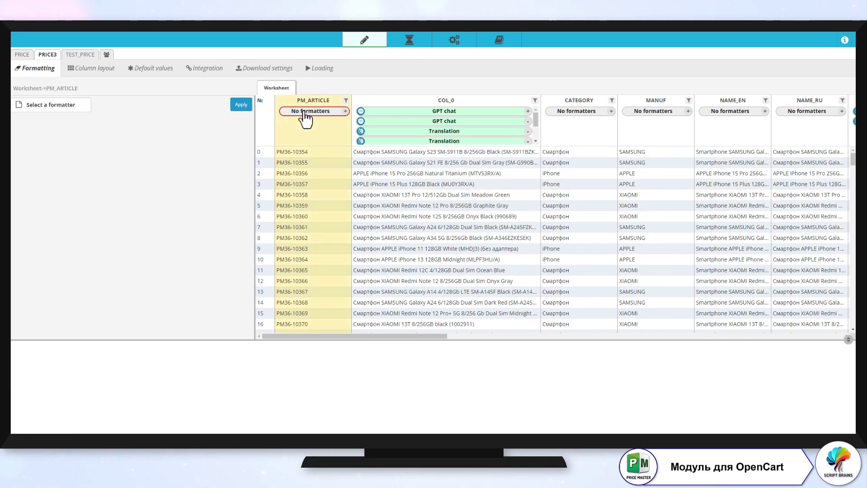
{"action": "left_click", "coordinate": [22, 107]}
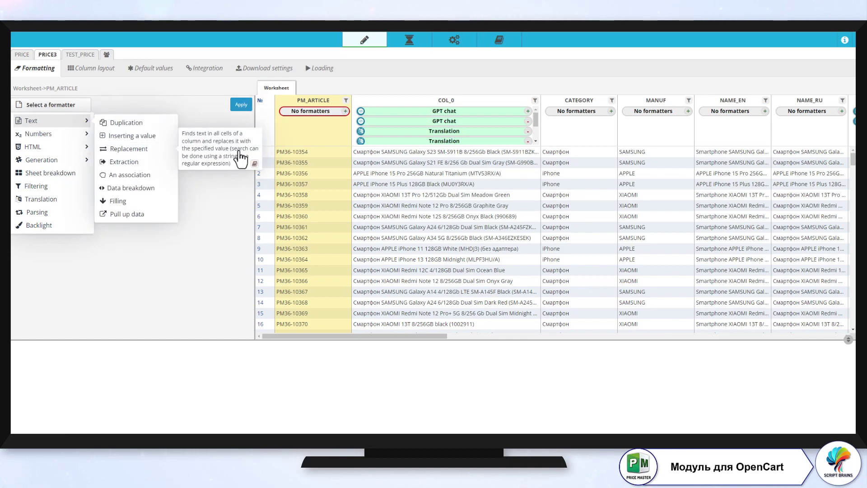
{"action": "left_click", "coordinate": [255, 164]}
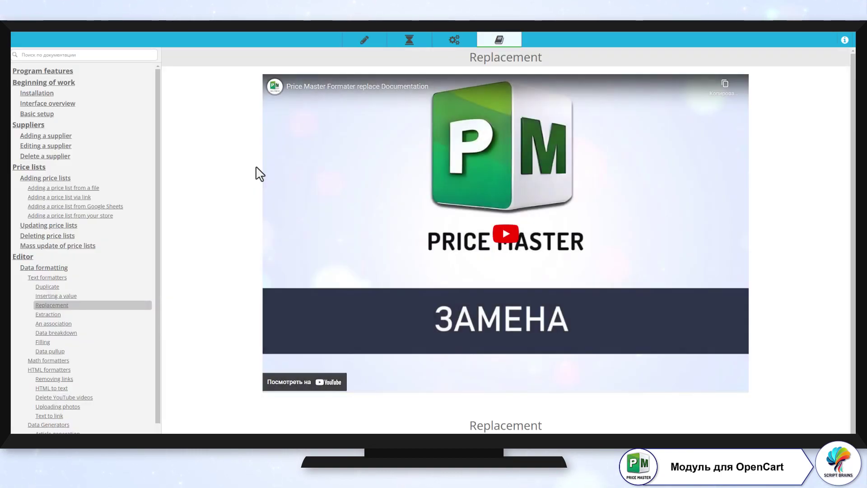
{"action": "left_click", "coordinate": [512, 233]}
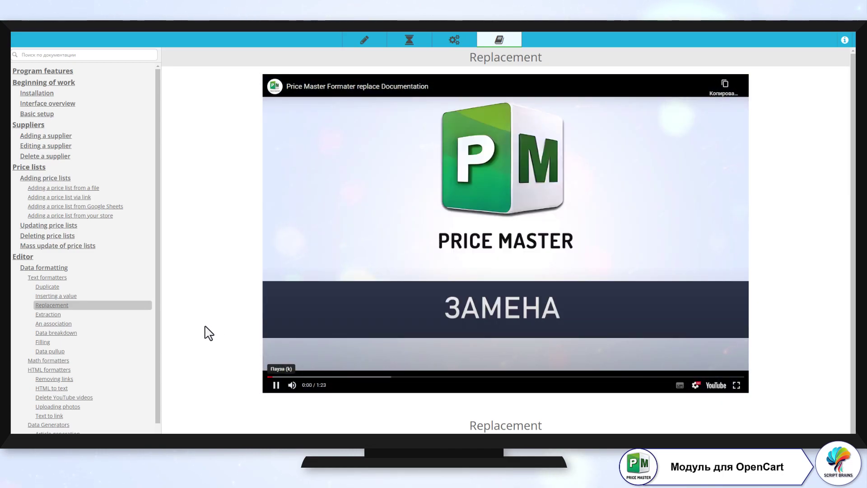
{"action": "scroll", "coordinate": [197, 337], "scroll_direction": "down", "scroll_amount": 1}
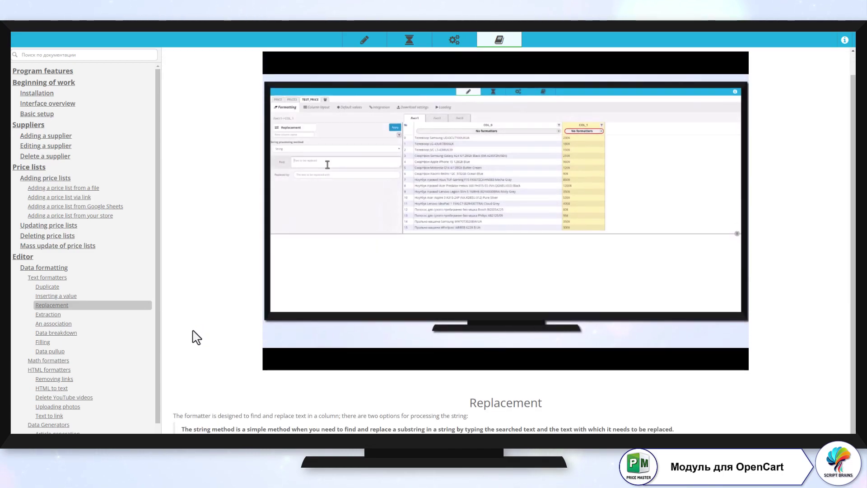
{"action": "scroll", "coordinate": [197, 337], "scroll_direction": "up", "scroll_amount": 1}
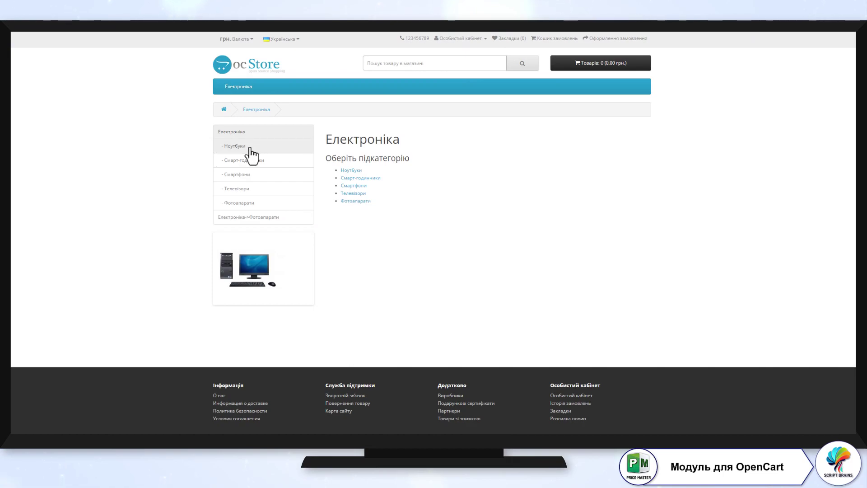
Step: Browse the products in the store's laptops (Ноутбуки) and smartwatches (Смарт-годинники) categories
{"action": "left_click", "coordinate": [251, 150]}
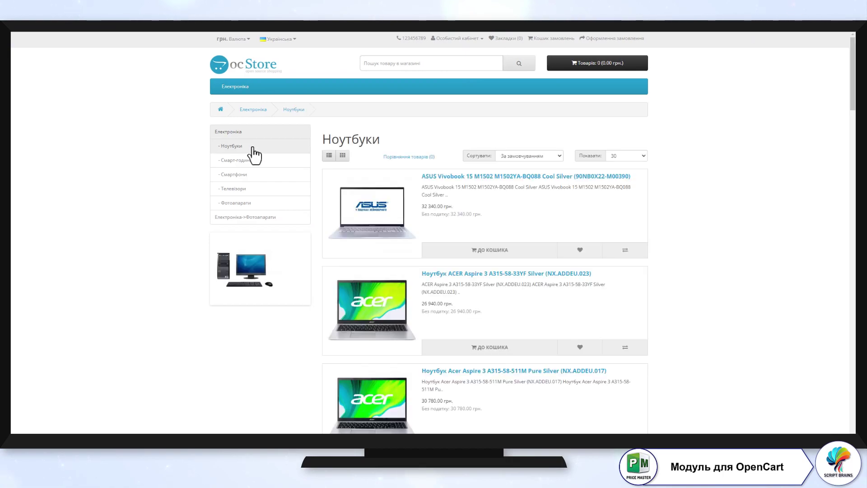
{"action": "scroll", "coordinate": [474, 353], "scroll_direction": "down", "scroll_amount": 15}
{"action": "scroll", "coordinate": [832, 175], "scroll_direction": "up", "scroll_amount": 15}
{"action": "left_click", "coordinate": [239, 162]}
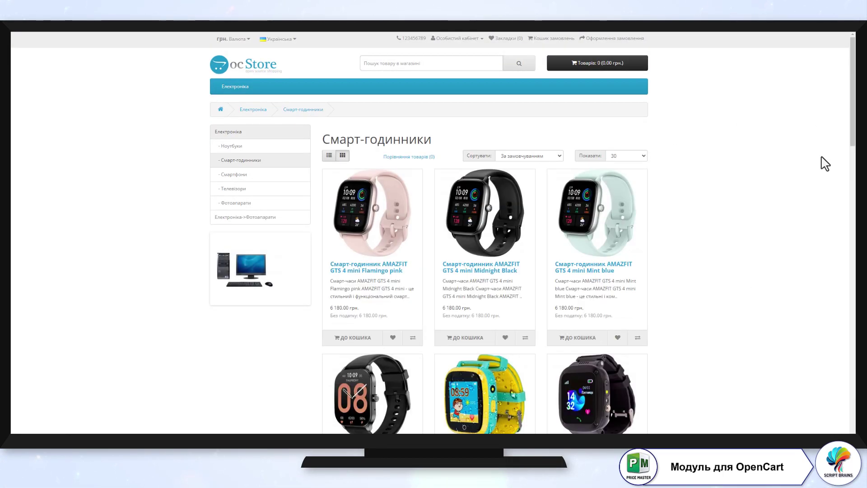
{"action": "scroll", "coordinate": [816, 176], "scroll_direction": "down", "scroll_amount": 15}
{"action": "scroll", "coordinate": [844, 128], "scroll_direction": "up", "scroll_amount": 15}
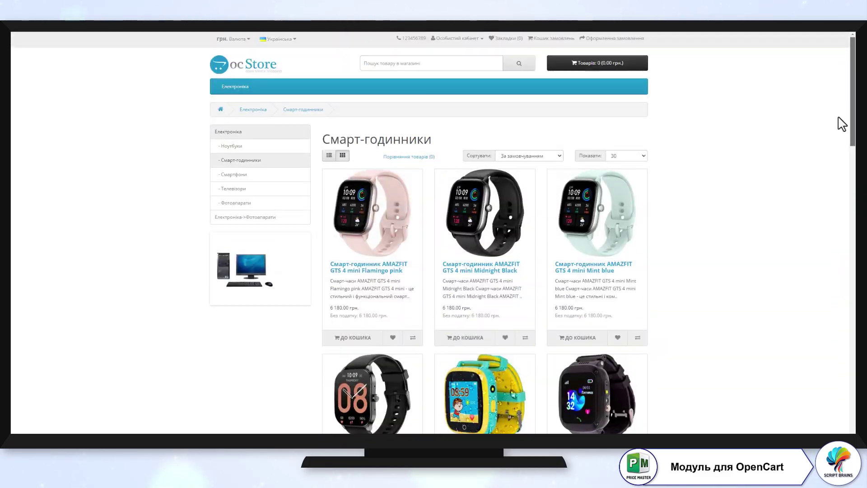
Step: Browse the products in the smartphones (Смартфони), televisions (Телевізори) and cameras (Фотоапарати) categories
{"action": "left_click", "coordinate": [234, 174]}
{"action": "scroll", "coordinate": [574, 199], "scroll_direction": "down", "scroll_amount": 10}
{"action": "scroll", "coordinate": [485, 226], "scroll_direction": "down", "scroll_amount": 5}
{"action": "scroll", "coordinate": [484, 226], "scroll_direction": "up", "scroll_amount": 15}
{"action": "left_click", "coordinate": [234, 188]}
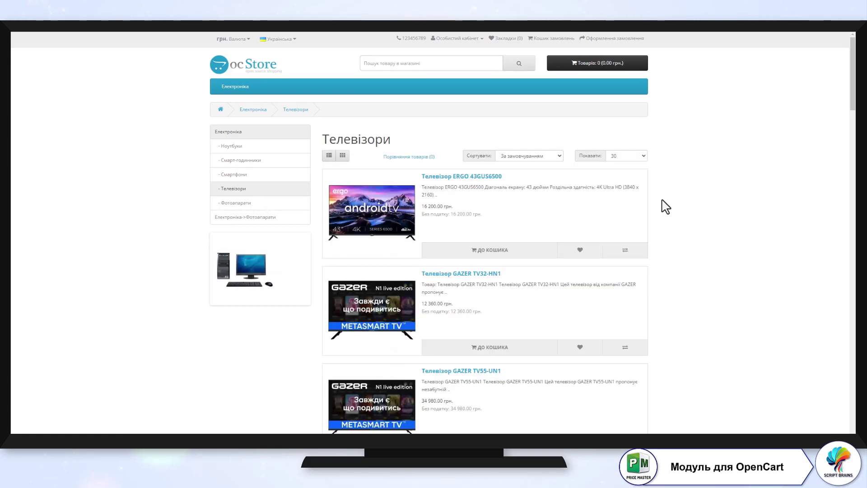
{"action": "scroll", "coordinate": [851, 360], "scroll_direction": "down", "scroll_amount": 15}
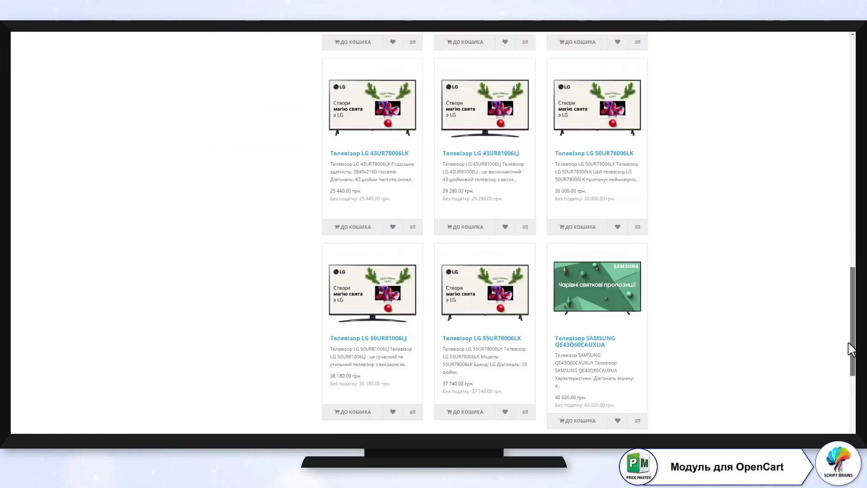
{"action": "scroll", "coordinate": [851, 360], "scroll_direction": "up", "scroll_amount": 15}
{"action": "left_click", "coordinate": [233, 202]}
{"action": "left_click_drag", "start_coordinate": [851, 113], "coordinate": [800, 110]}
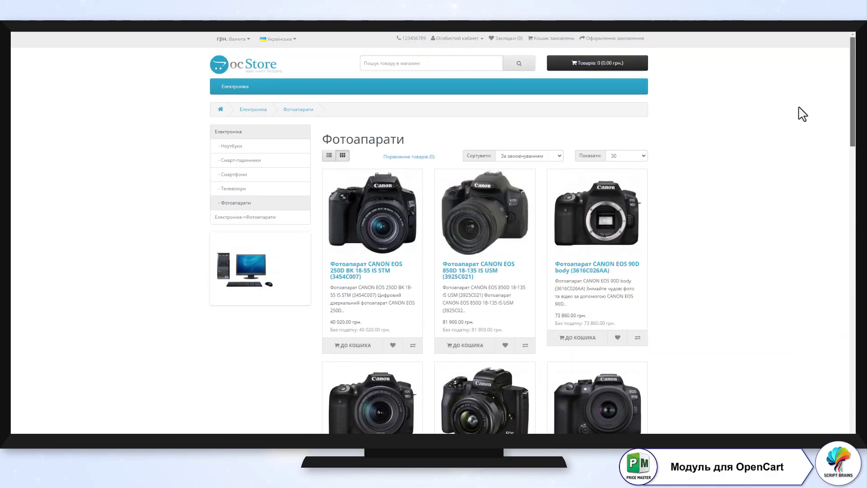
Step: Find the ACER Nitro 17 AN17-41-R4YT Black laptop in the Ноутбуки category and review its product page
{"action": "left_click", "coordinate": [231, 147]}
{"action": "scroll", "coordinate": [526, 354], "scroll_direction": "down", "scroll_amount": 10}
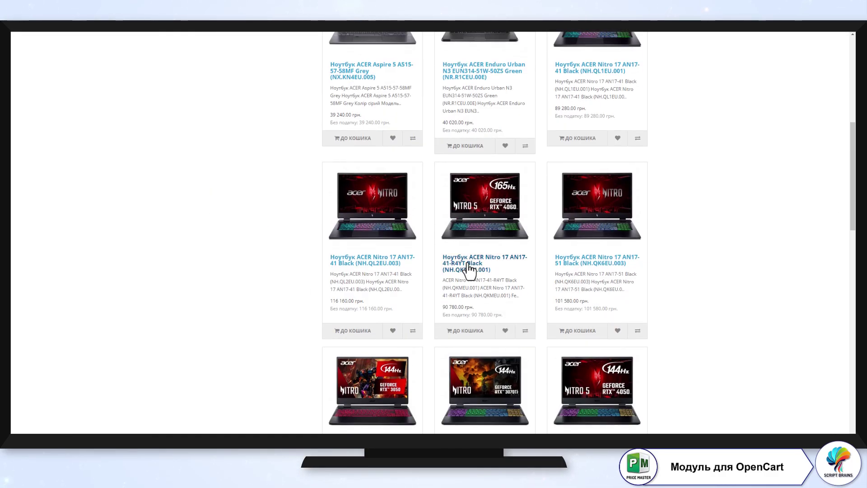
{"action": "left_click", "coordinate": [468, 269]}
{"action": "scroll", "coordinate": [850, 139], "scroll_direction": "down", "scroll_amount": 3}
{"action": "scroll", "coordinate": [852, 188], "scroll_direction": "up", "scroll_amount": 3}
Step: Switch the store to English and review the ACER Nitro 17 laptop's specification
{"action": "left_click", "coordinate": [279, 39]}
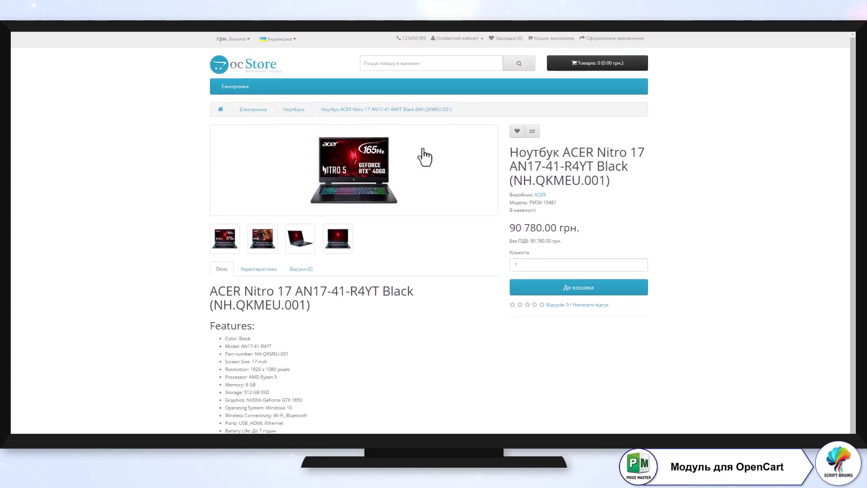
{"action": "scroll", "coordinate": [832, 145], "scroll_direction": "down", "scroll_amount": 3}
{"action": "left_click", "coordinate": [267, 171]}
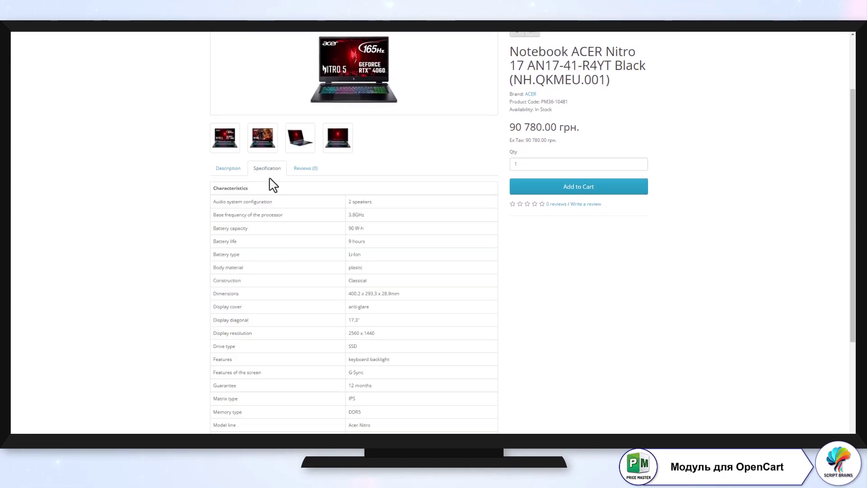
{"action": "scroll", "coordinate": [277, 354], "scroll_direction": "down", "scroll_amount": 5}
{"action": "scroll", "coordinate": [277, 248], "scroll_direction": "up", "scroll_amount": 7}
Step: View the ACER Nitro 17 laptop's photos one after another in the enlarged gallery and close it
{"action": "left_click", "coordinate": [345, 140]}
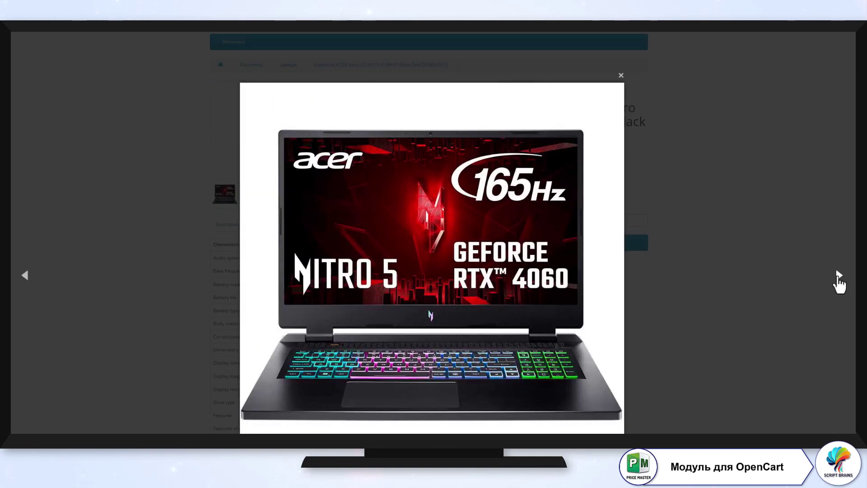
{"action": "left_click", "coordinate": [837, 276]}
{"action": "left_click", "coordinate": [838, 276]}
{"action": "left_click", "coordinate": [839, 275]}
{"action": "left_click", "coordinate": [840, 280]}
{"action": "left_click", "coordinate": [838, 278]}
{"action": "left_click", "coordinate": [808, 280]}
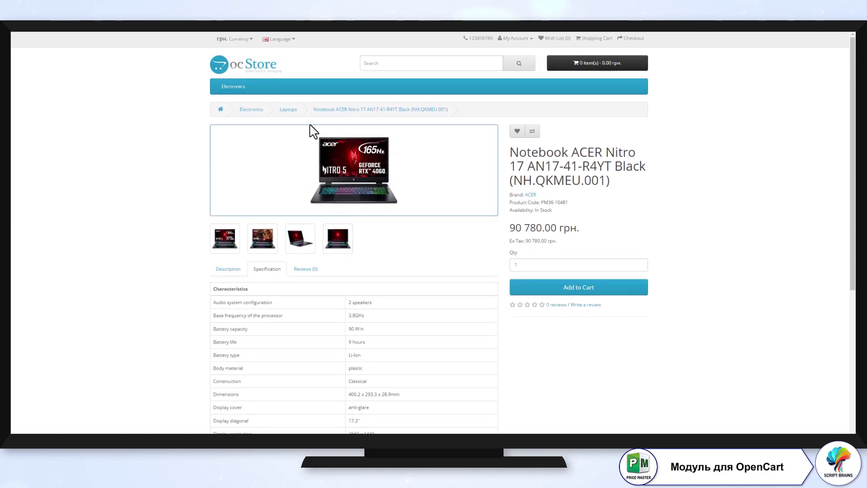
Step: Return to the laptops category, switch the store back to Ukrainian and look through the products
{"action": "left_click", "coordinate": [288, 111]}
{"action": "left_click", "coordinate": [283, 55]}
{"action": "scroll", "coordinate": [523, 294], "scroll_direction": "down", "scroll_amount": 3}
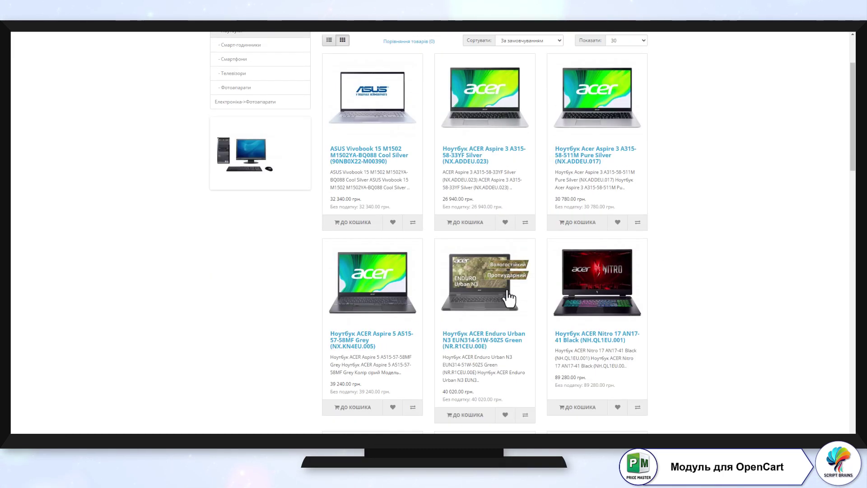